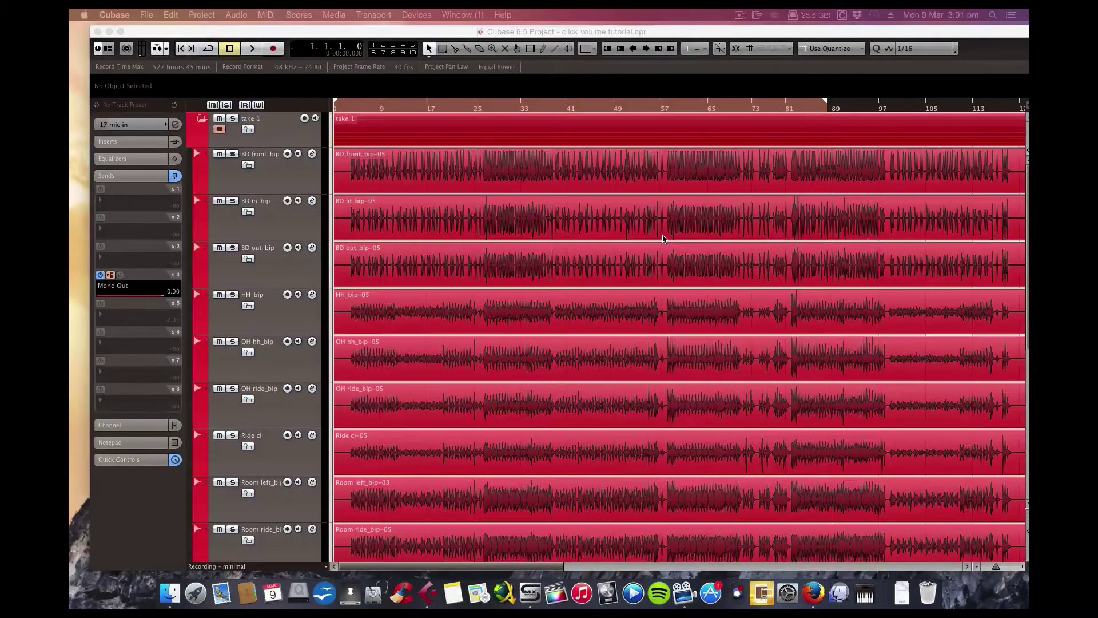
Bring the 'click volume tutorial' project forward and zoom in horizontally to about 14 bars.
click(435, 110)
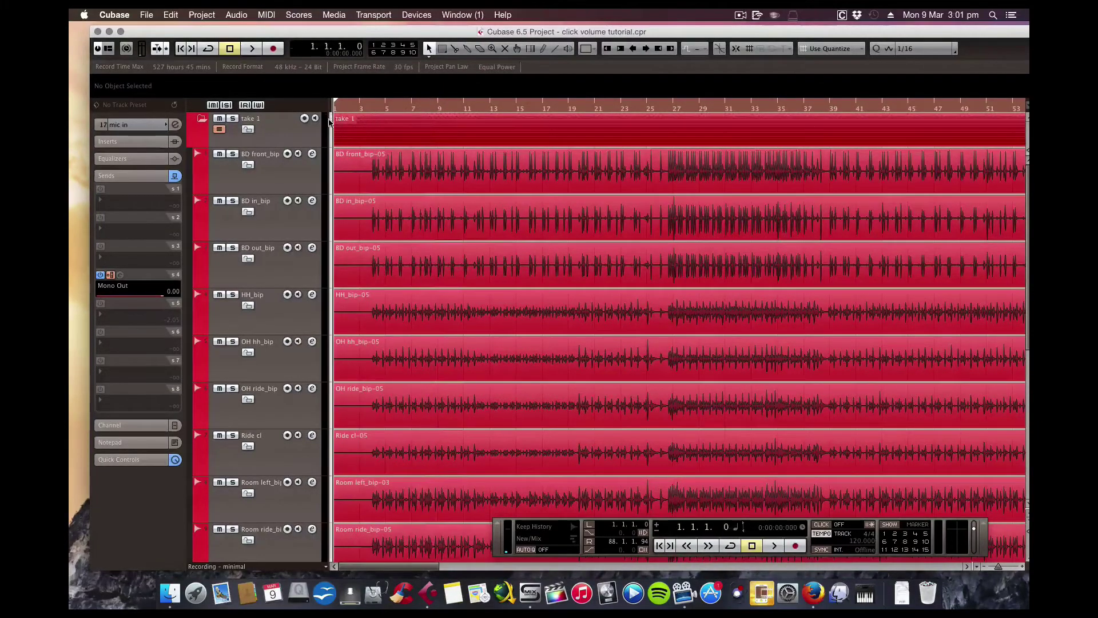
key(h)
key(h)
key(h)
key(h)
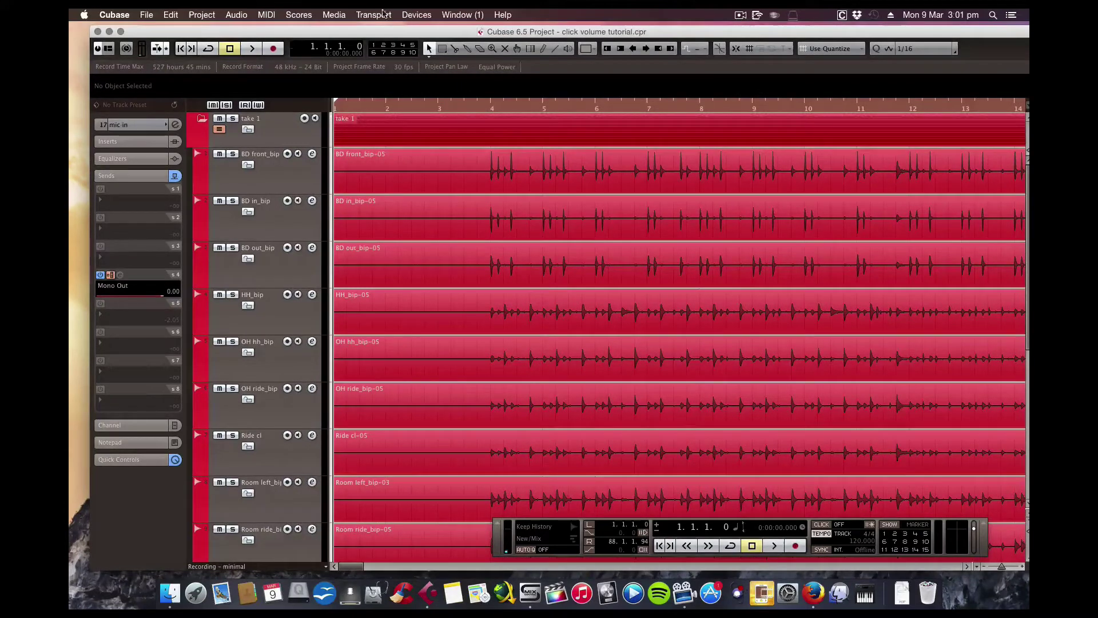
In Transport > Metronome Setup, drag the audio click's Hi level slider down in stages.
click(382, 14)
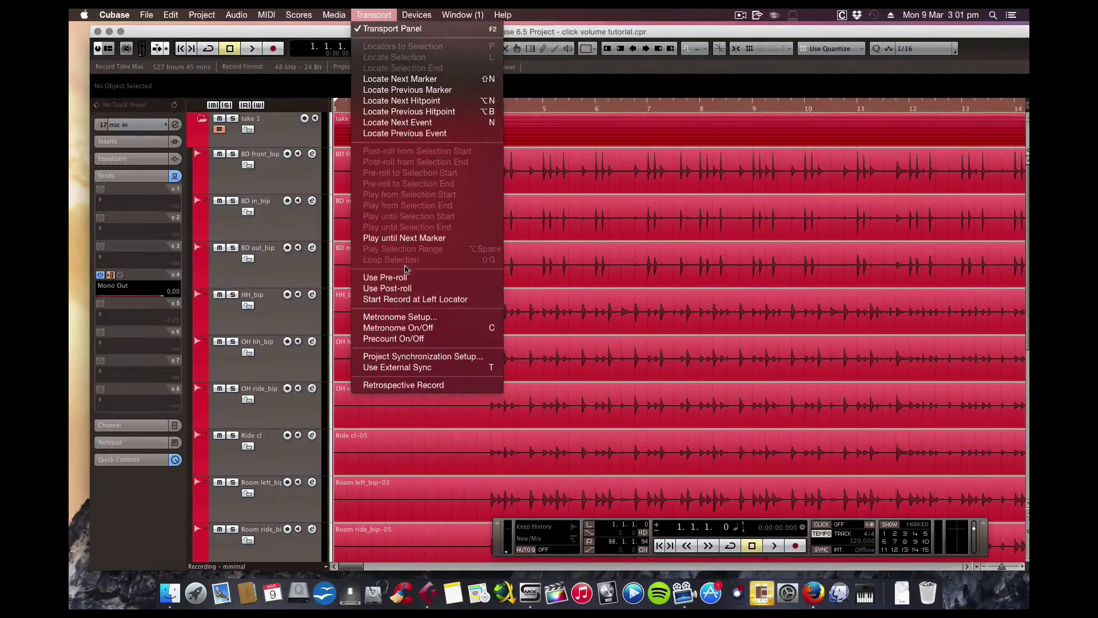
click(396, 318)
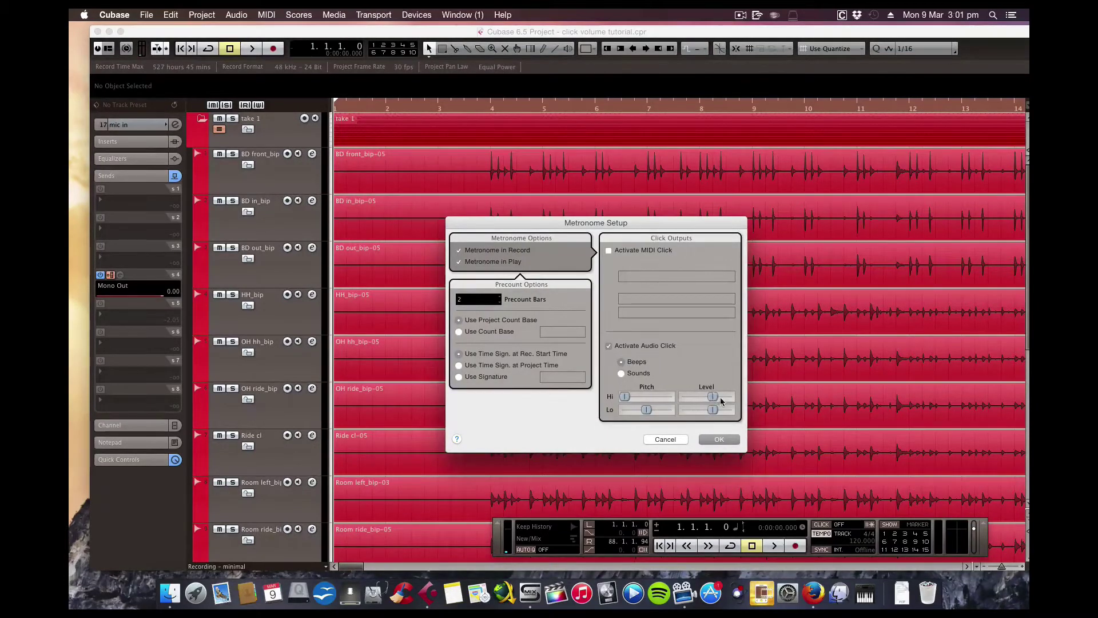
click(722, 440)
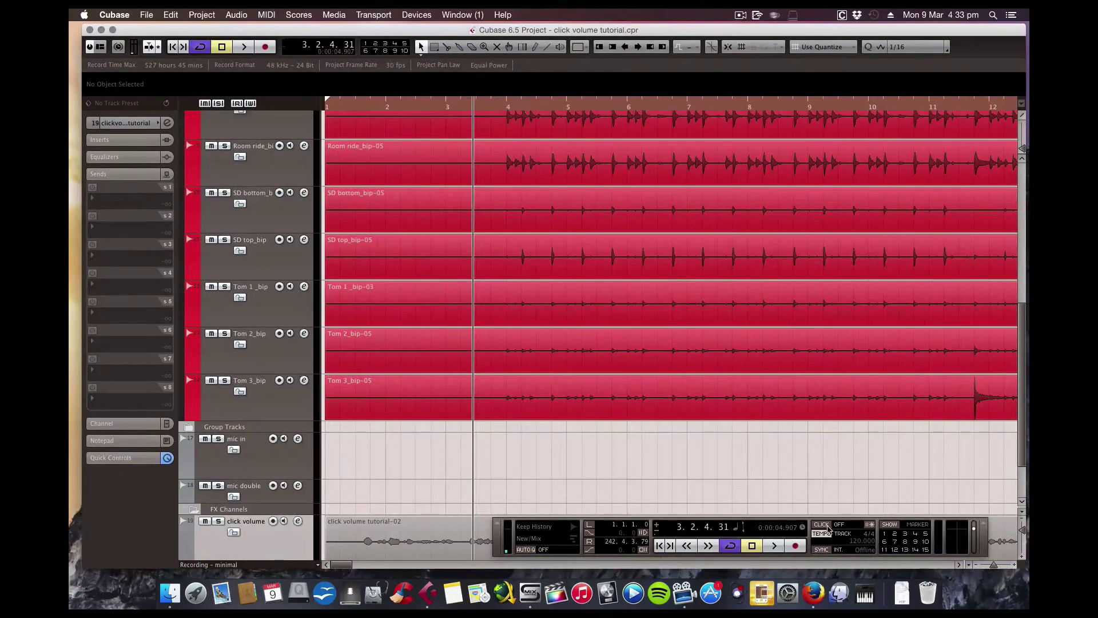
super+click(822, 525)
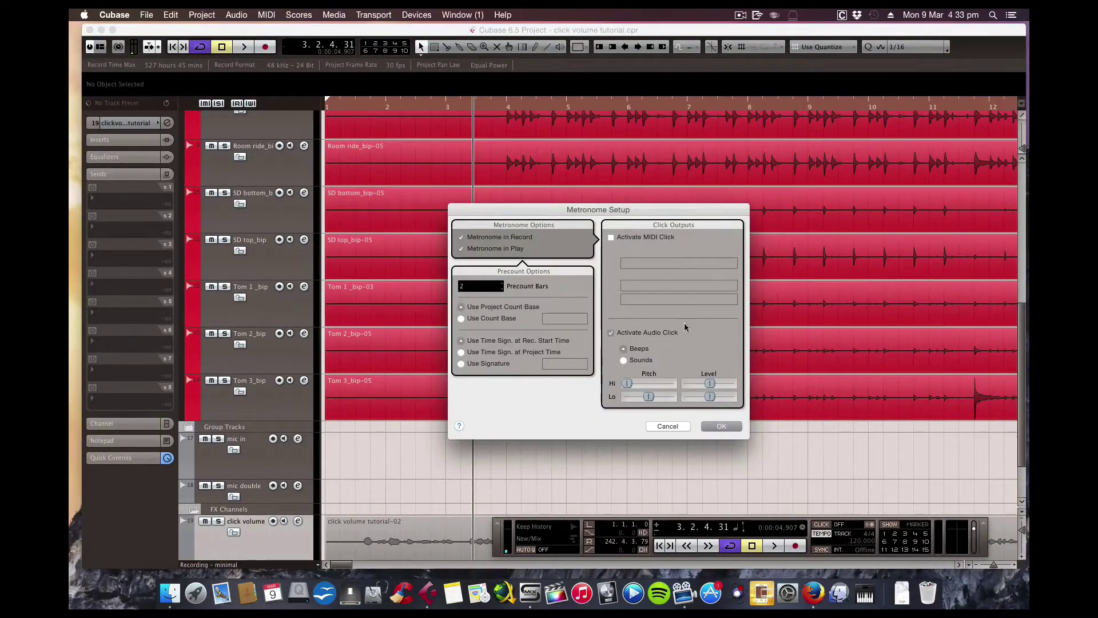
drag(687, 212, 710, 188)
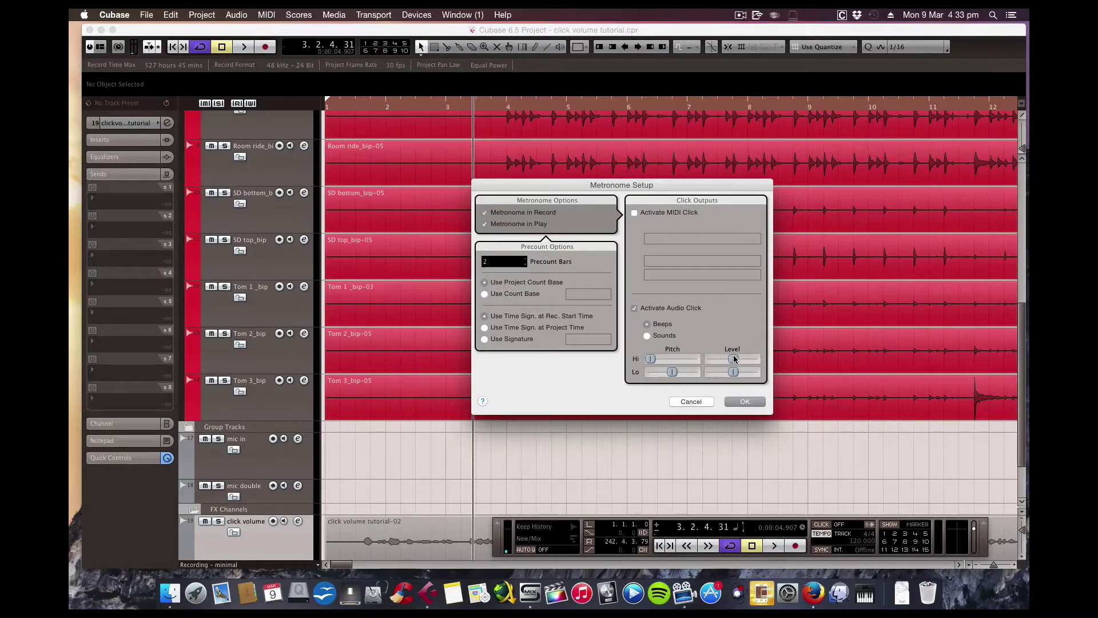
mouse_move(734, 358)
mouse_down()
mouse_move(730, 376)
mouse_move(735, 359)
mouse_up()
drag(735, 359, 718, 359)
drag(718, 359, 703, 360)
Confirm the lowered click level, move the playhead back to bar 1, and open Devices.
click(745, 401)
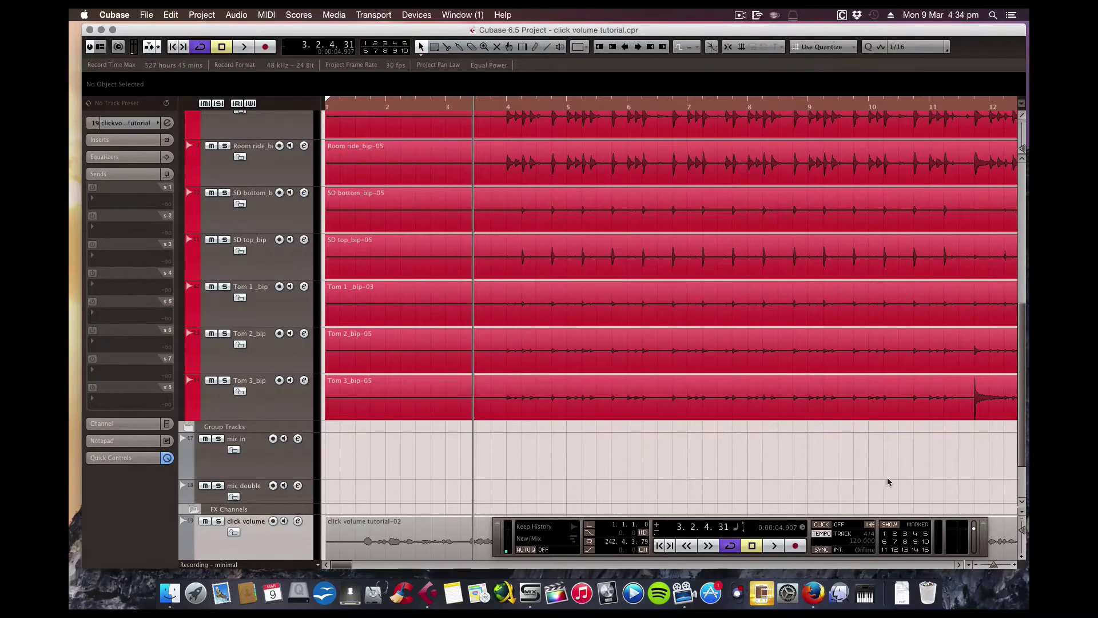
drag(473, 103, 313, 100)
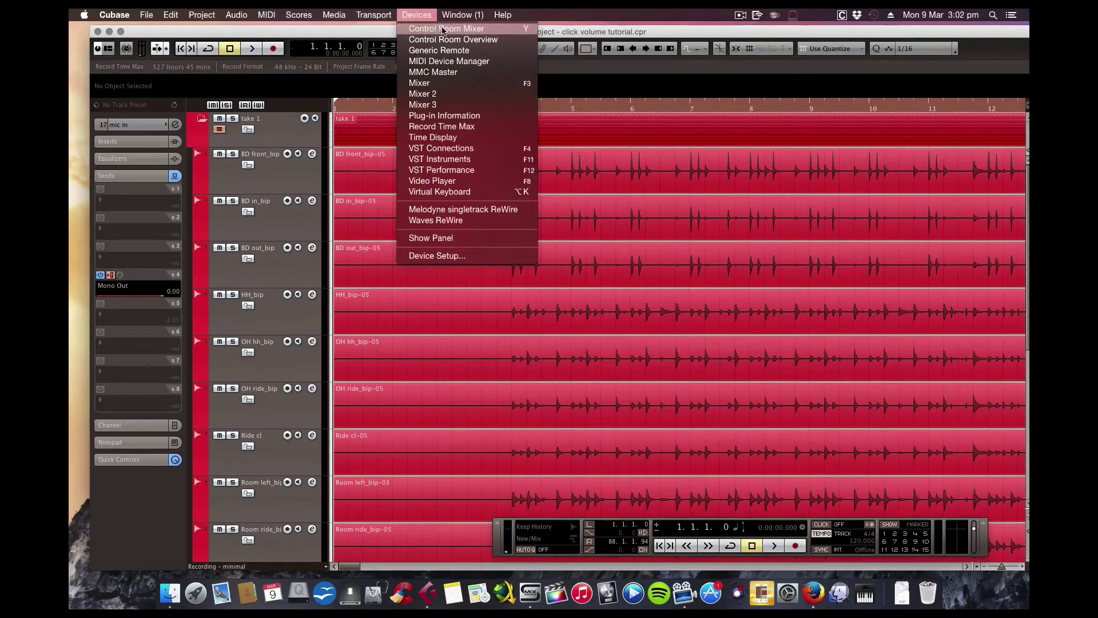
click(580, 19)
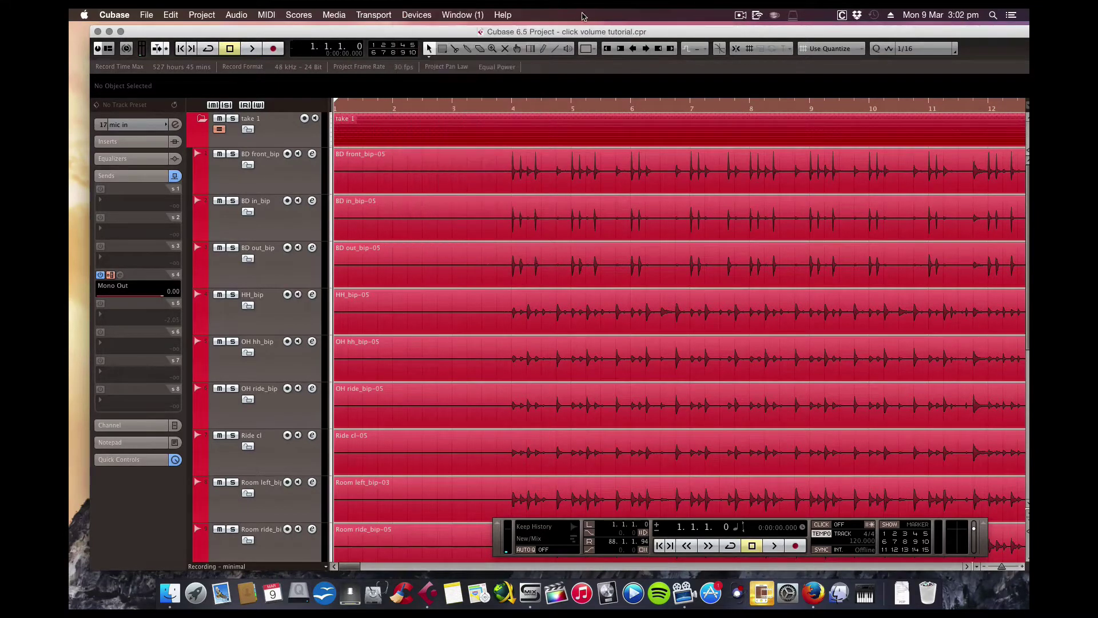
drag(549, 34, 541, 33)
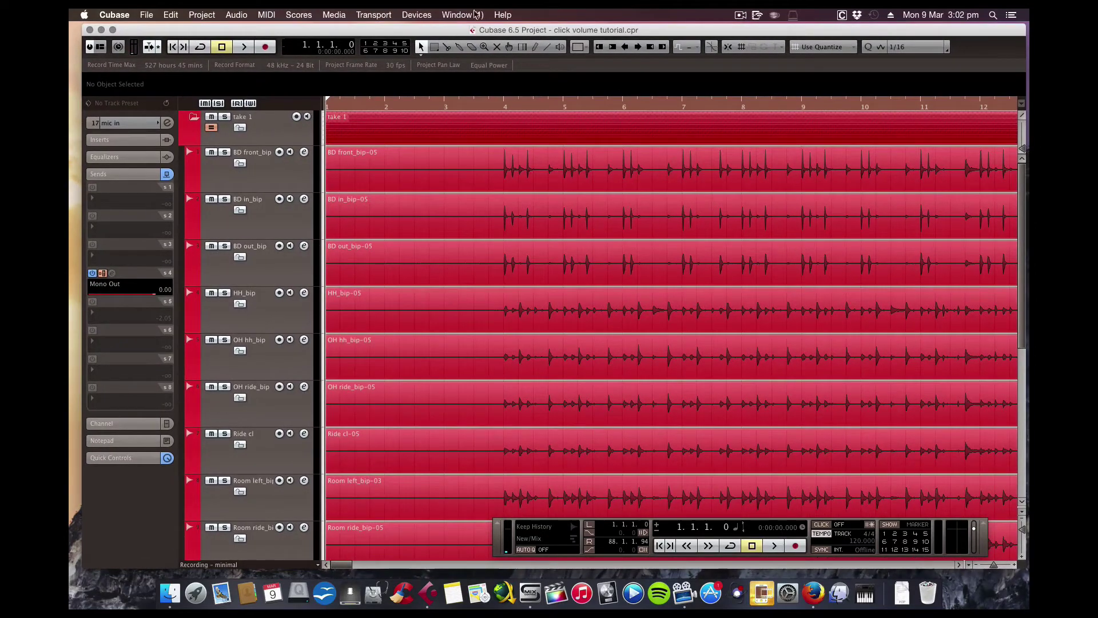
click(427, 17)
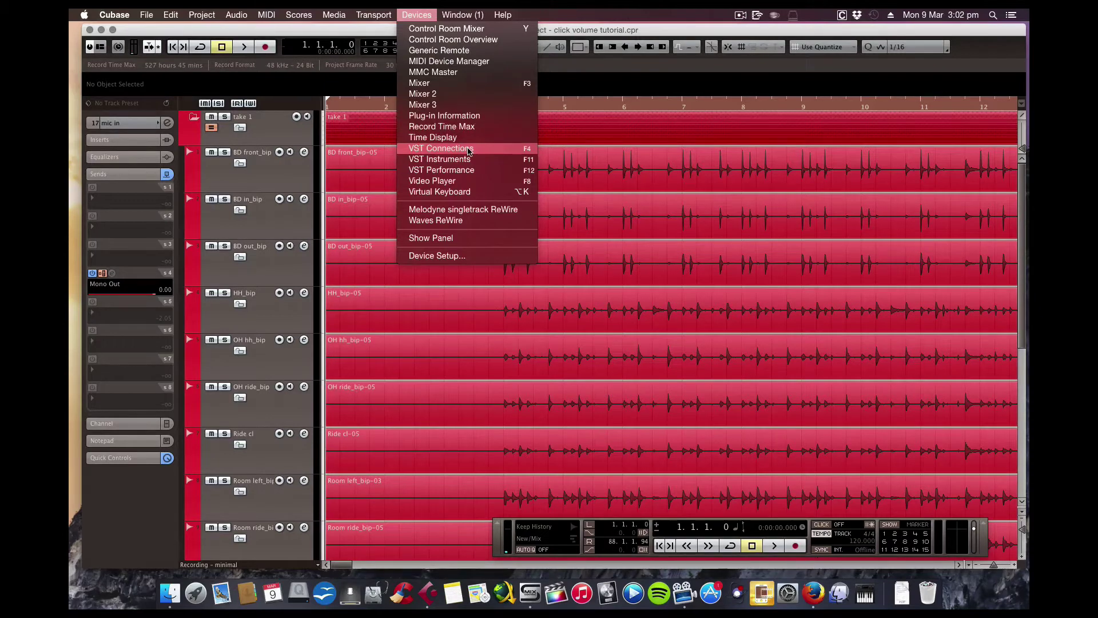
In VST Connections, switch on the Control Room, expand Monitor 1, and return to Outputs.
click(469, 151)
drag(591, 86, 626, 89)
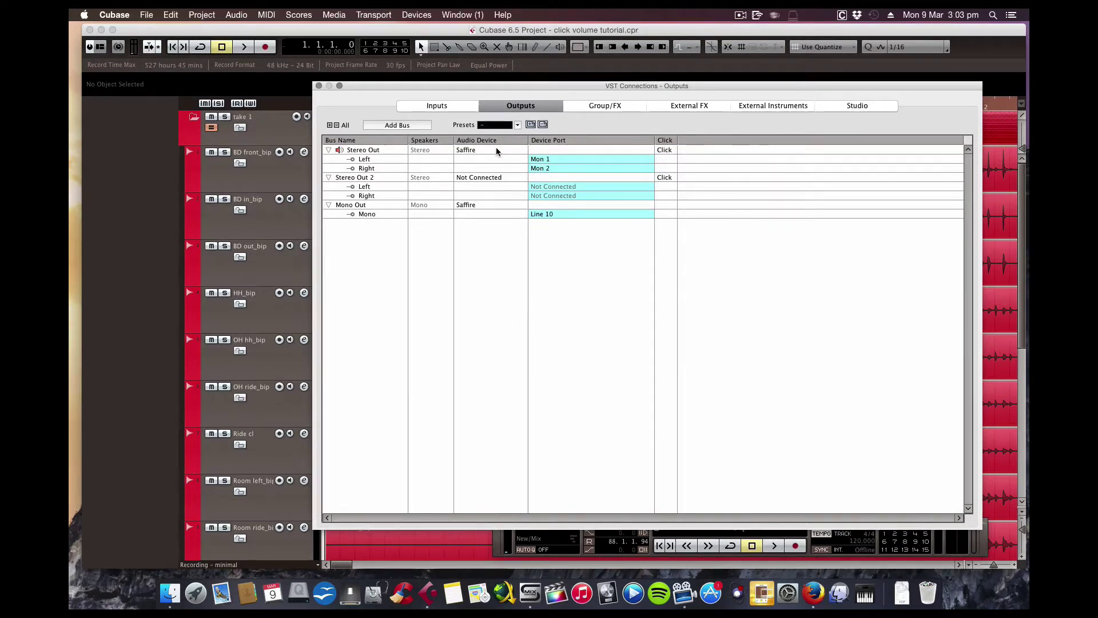
click(850, 109)
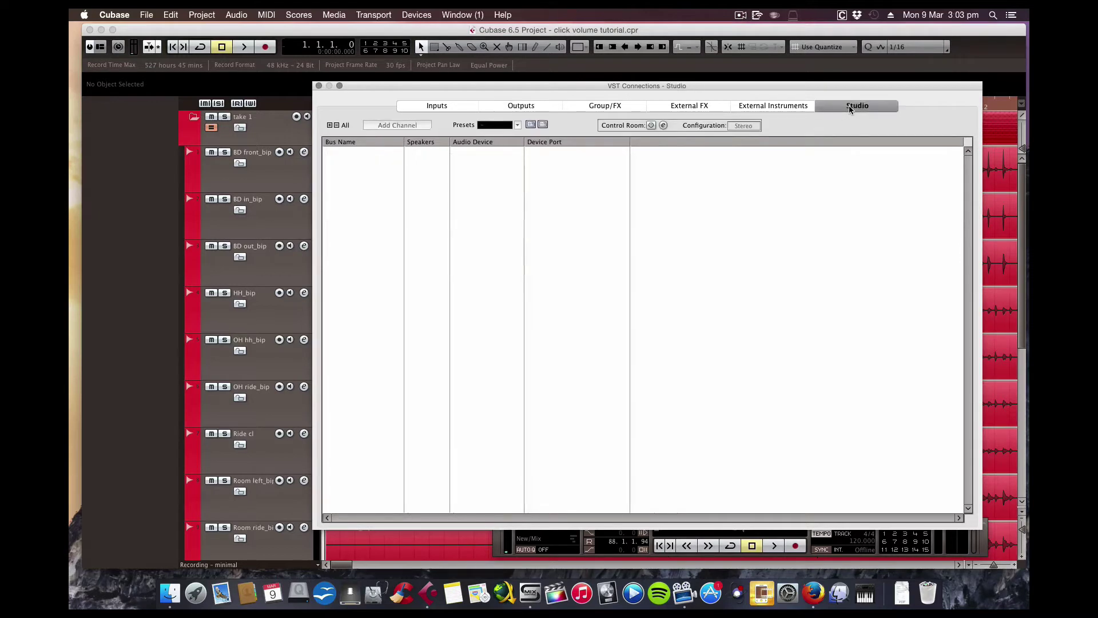
click(651, 126)
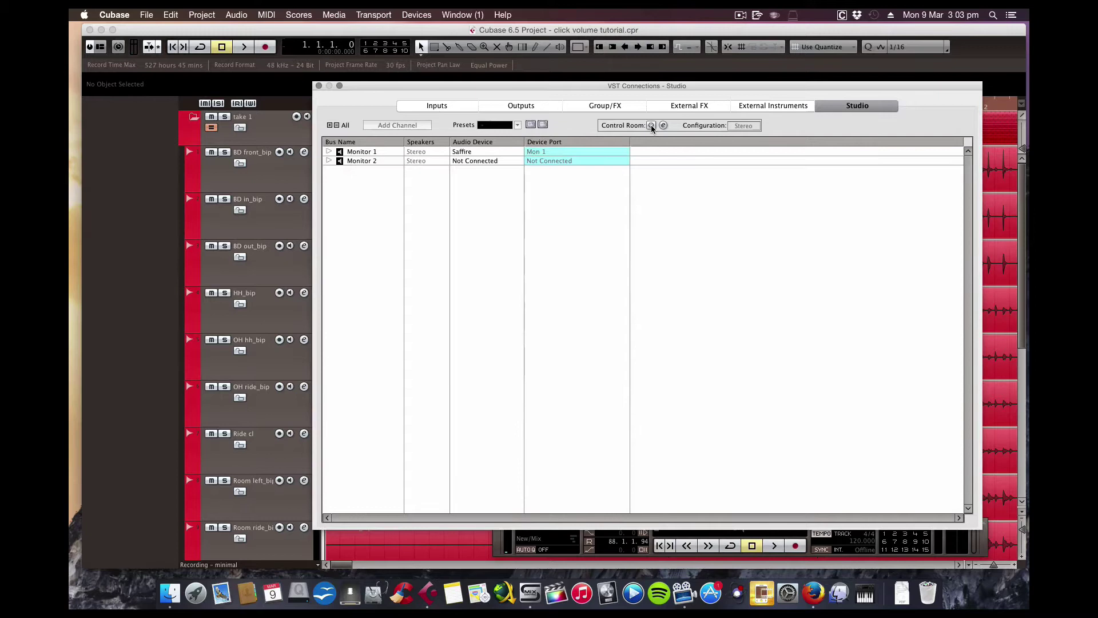
click(329, 152)
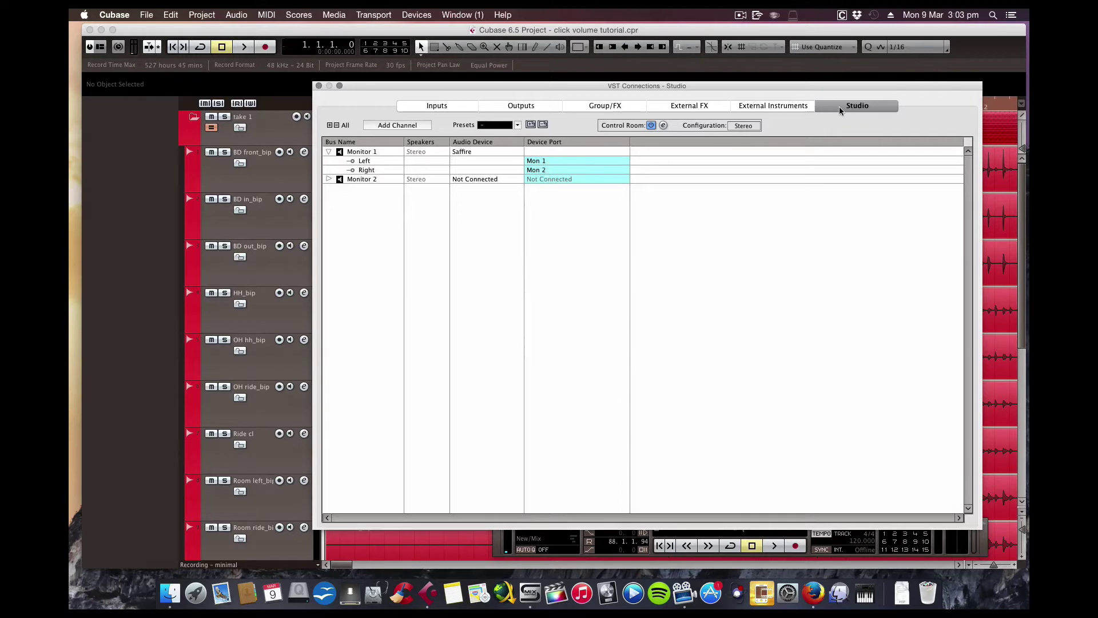
click(521, 106)
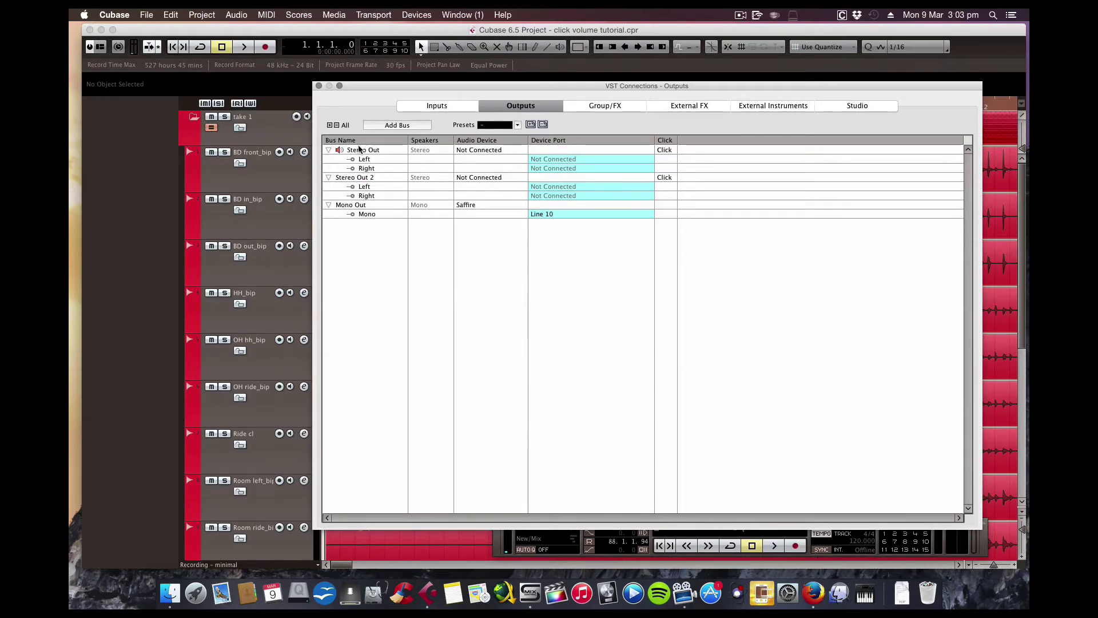
Select Stereo Out, compare the Outputs and Studio routing pages, then close VST Connections.
click(375, 151)
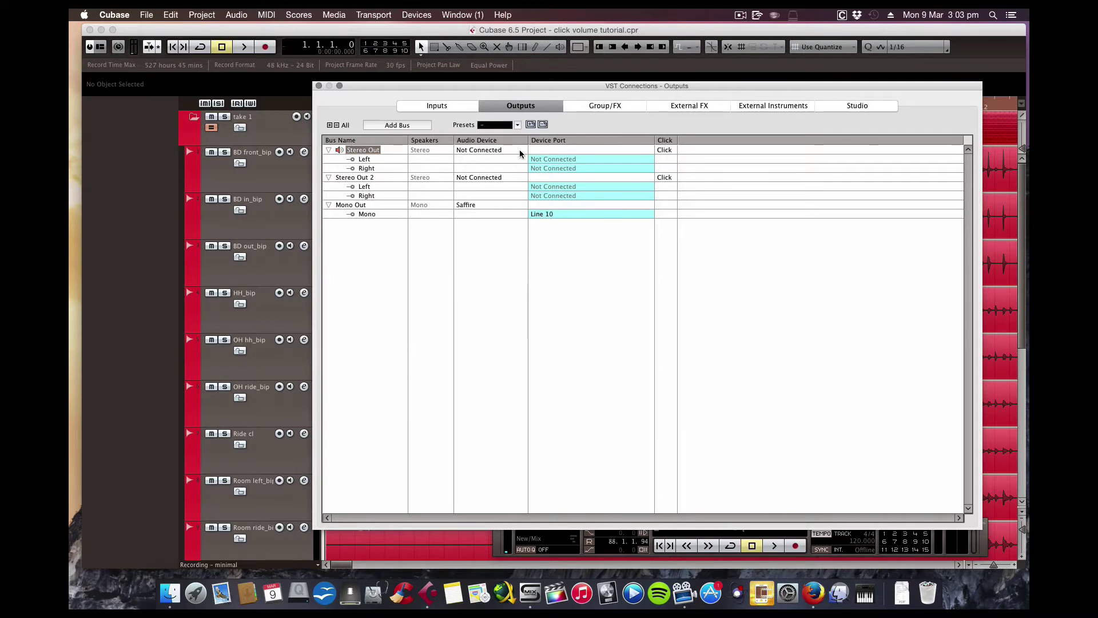
click(852, 108)
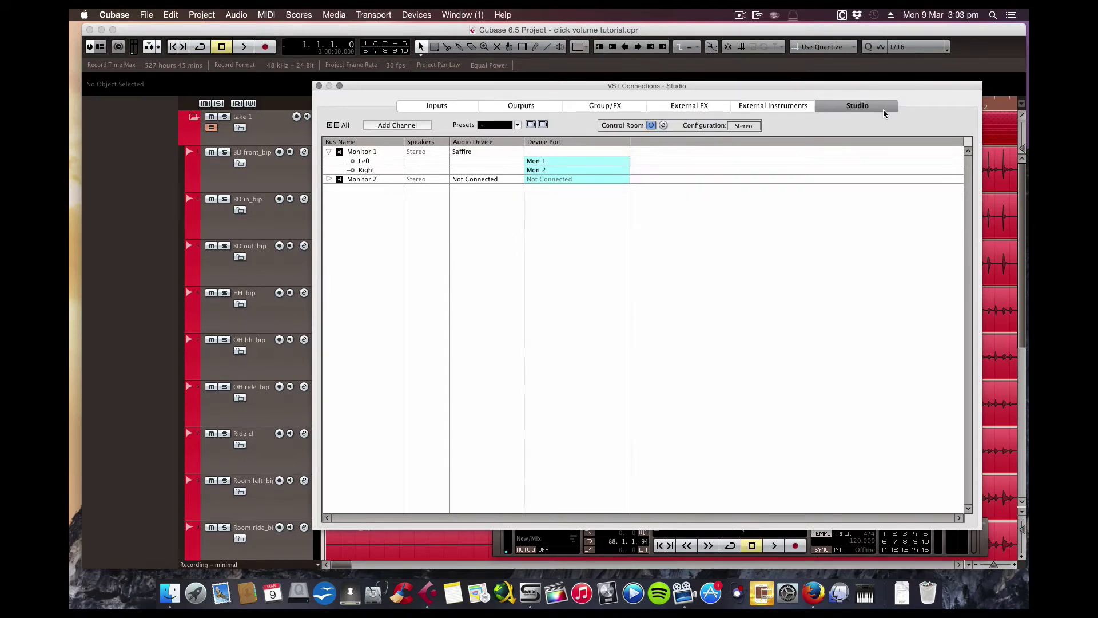
click(512, 108)
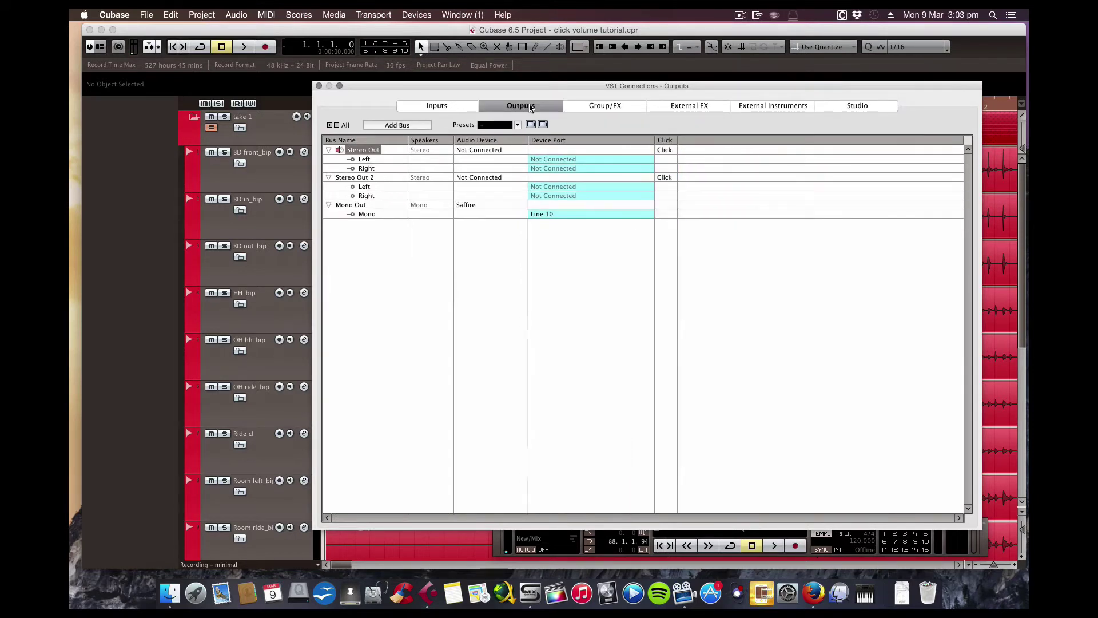
click(877, 109)
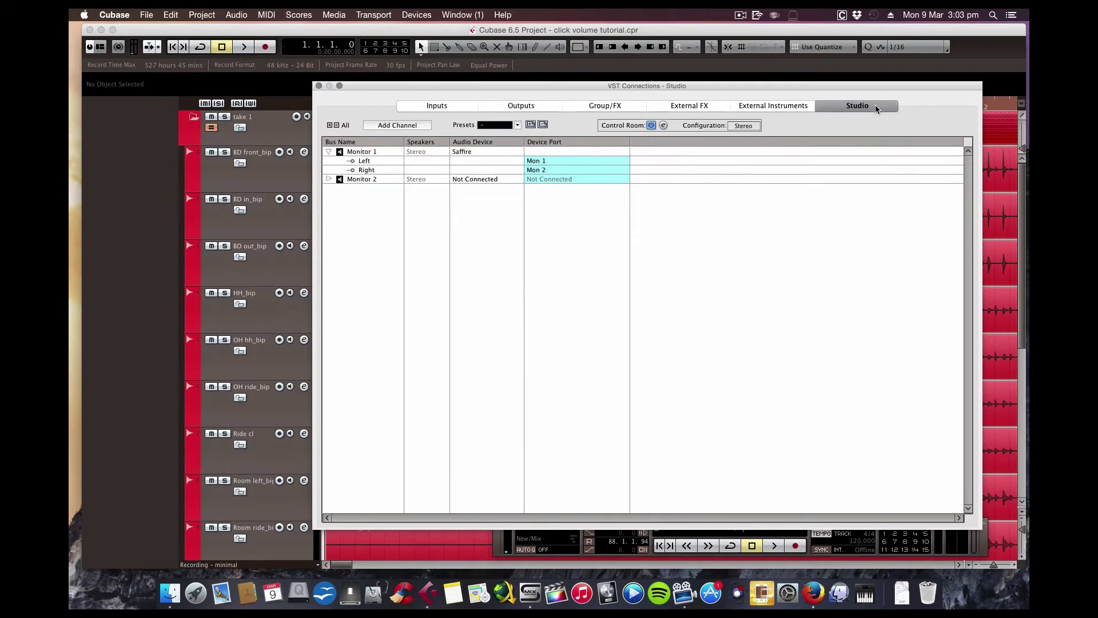
click(535, 109)
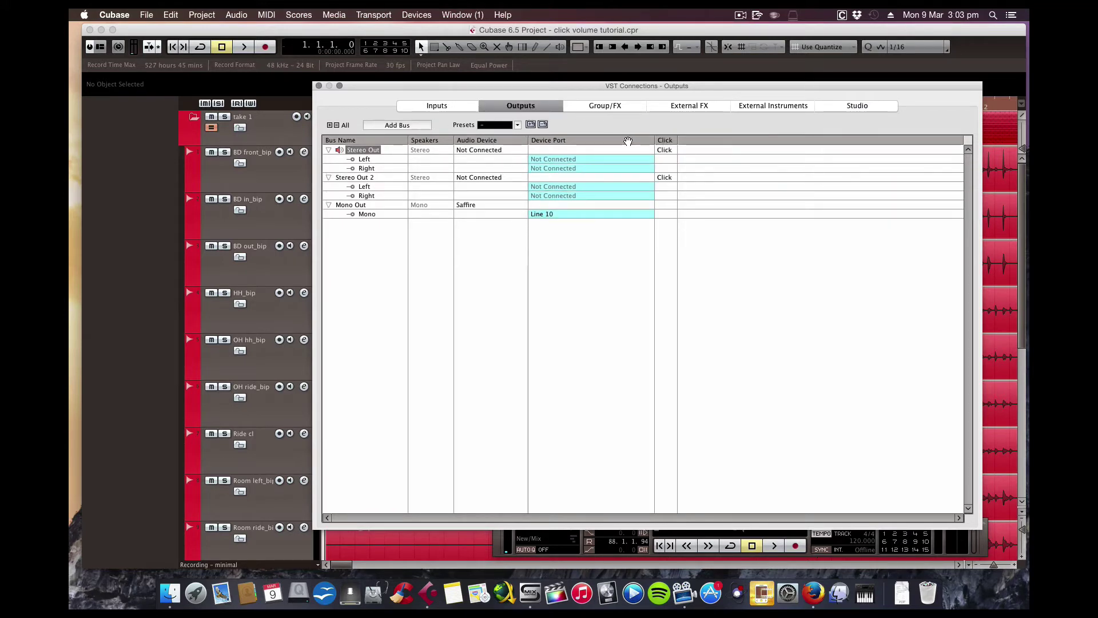
click(869, 109)
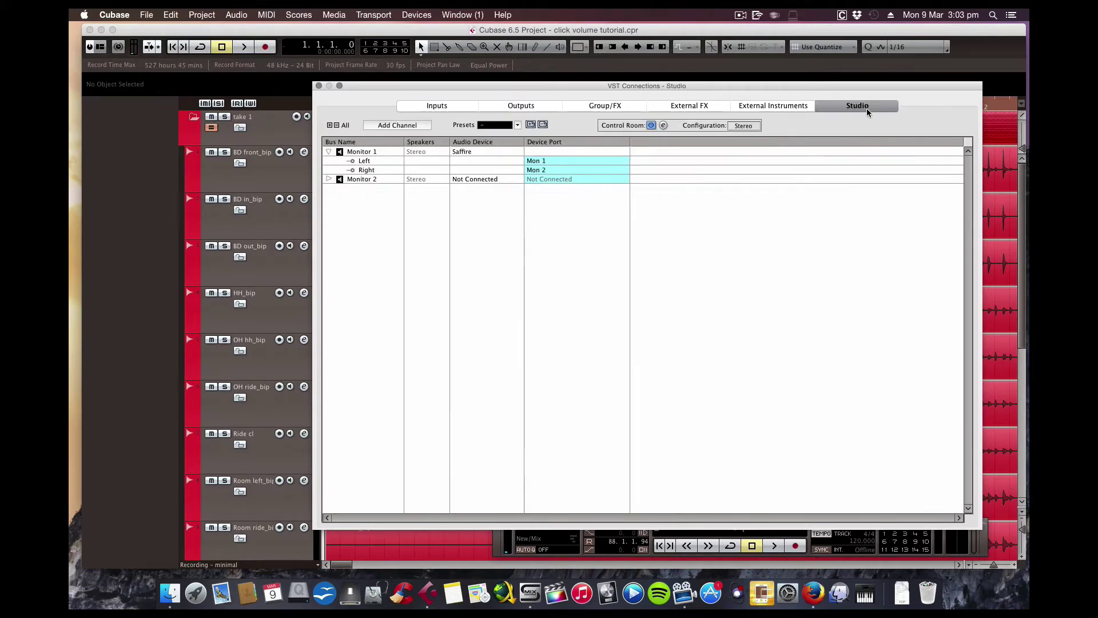
click(319, 86)
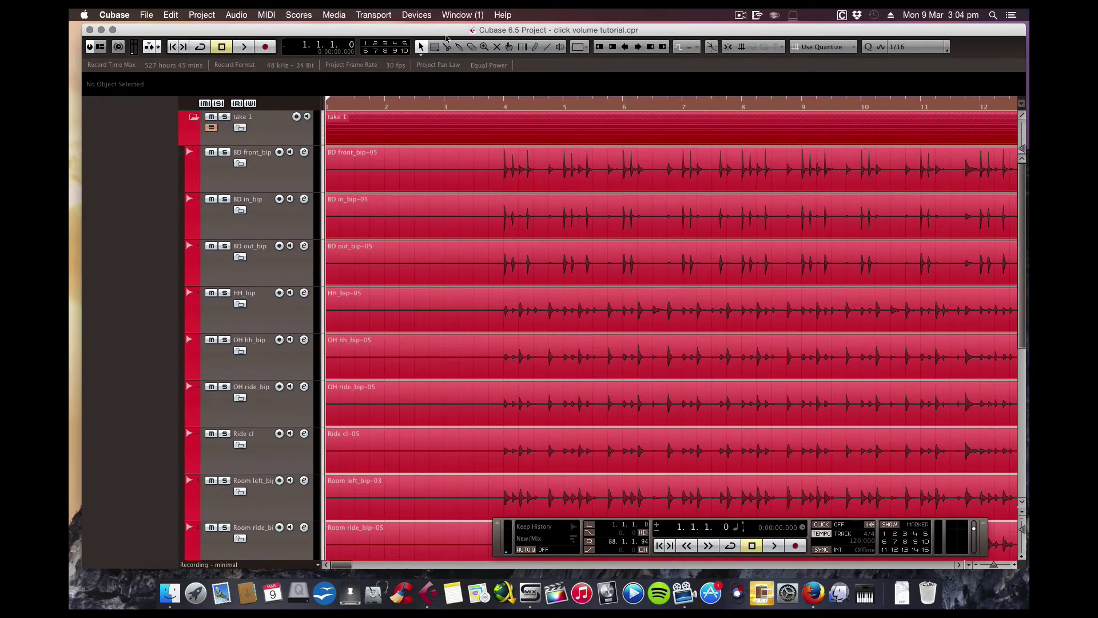
Open the Control Room Mixer from the Devices menu and position it over the arrangement.
click(415, 16)
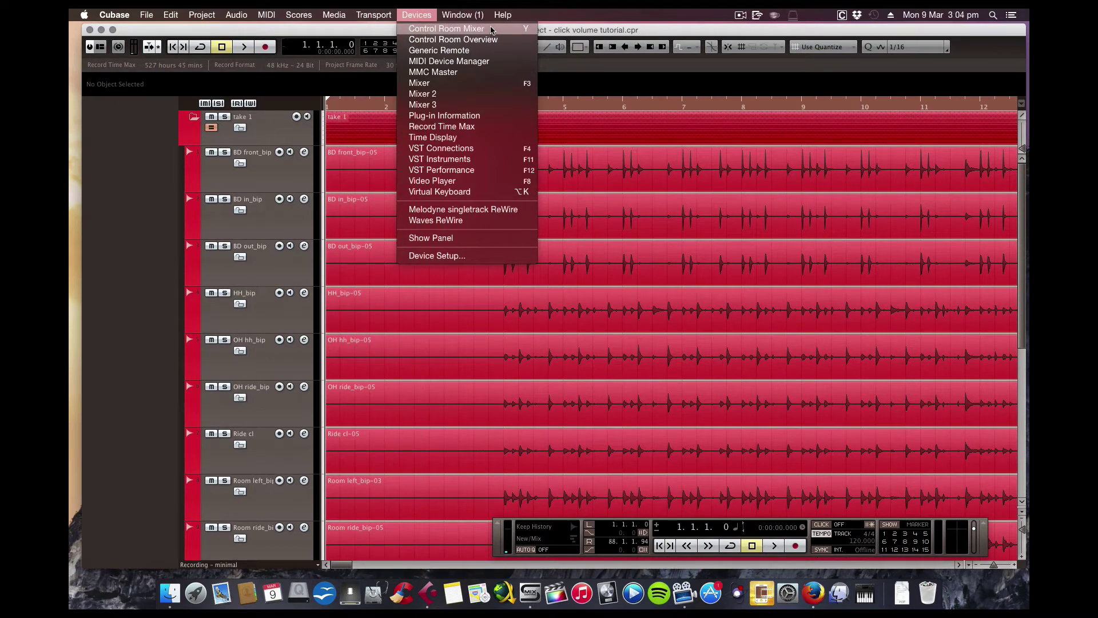
click(505, 28)
key(super+a)
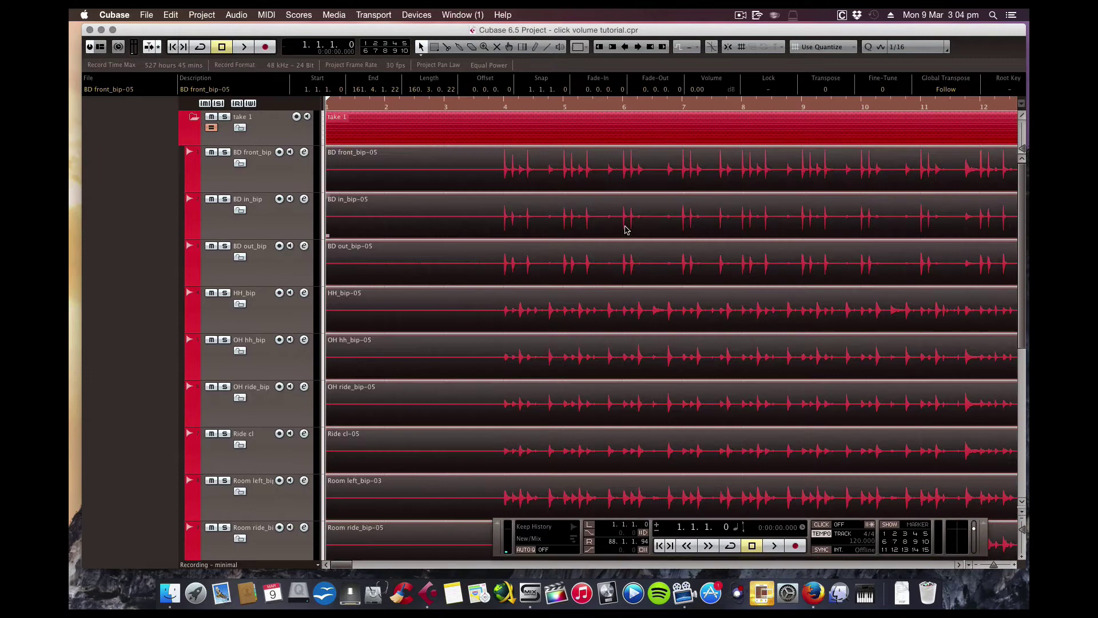
drag(794, 69, 671, 75)
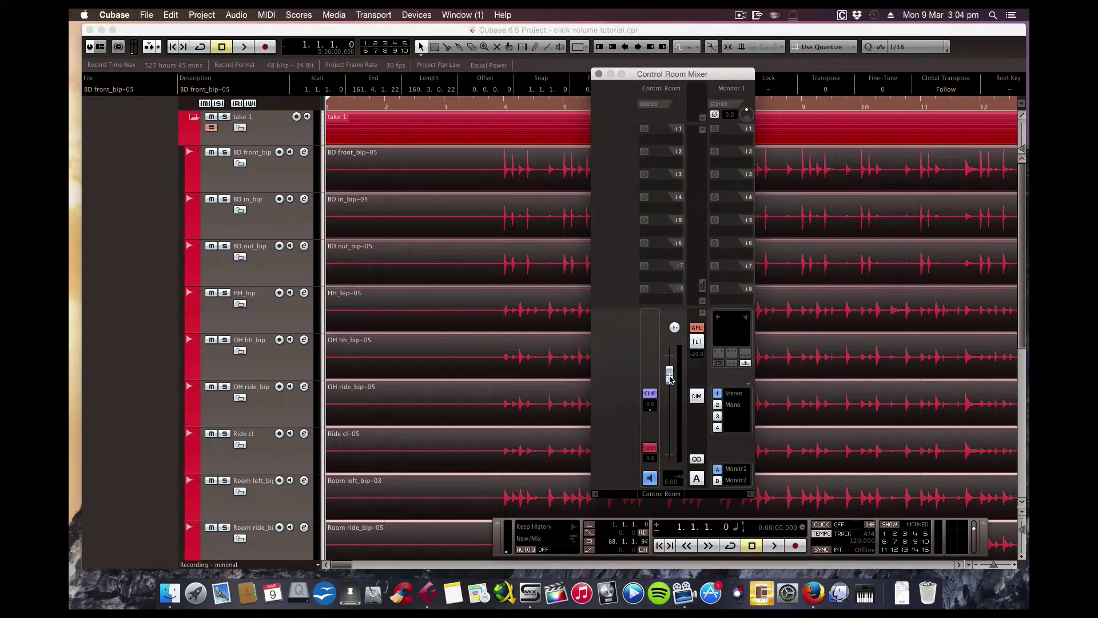
key(super+w)
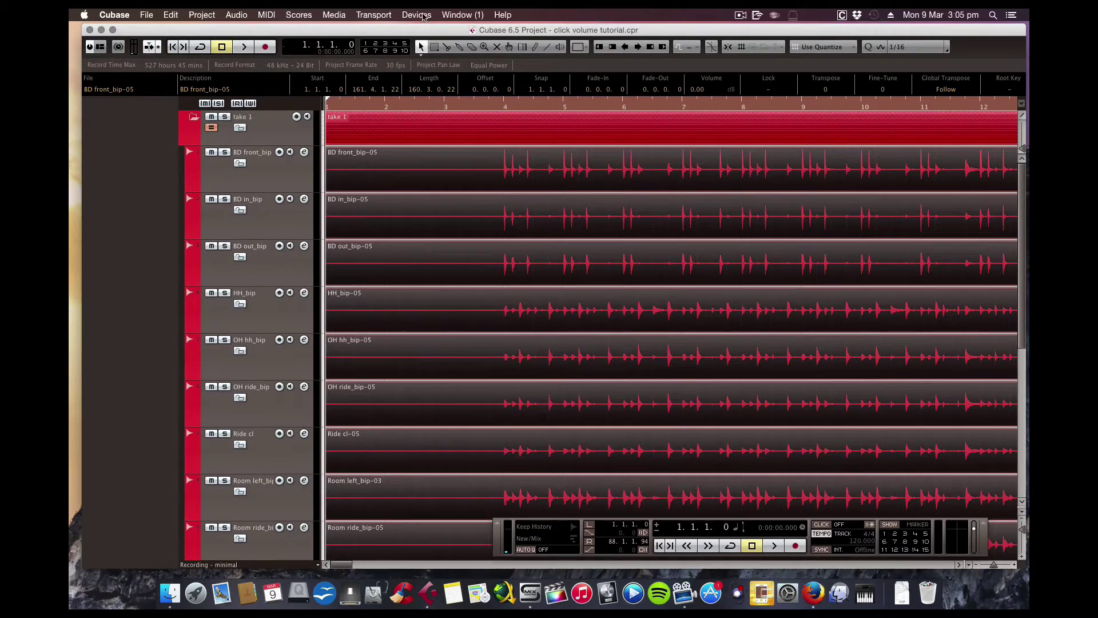
click(422, 15)
click(429, 30)
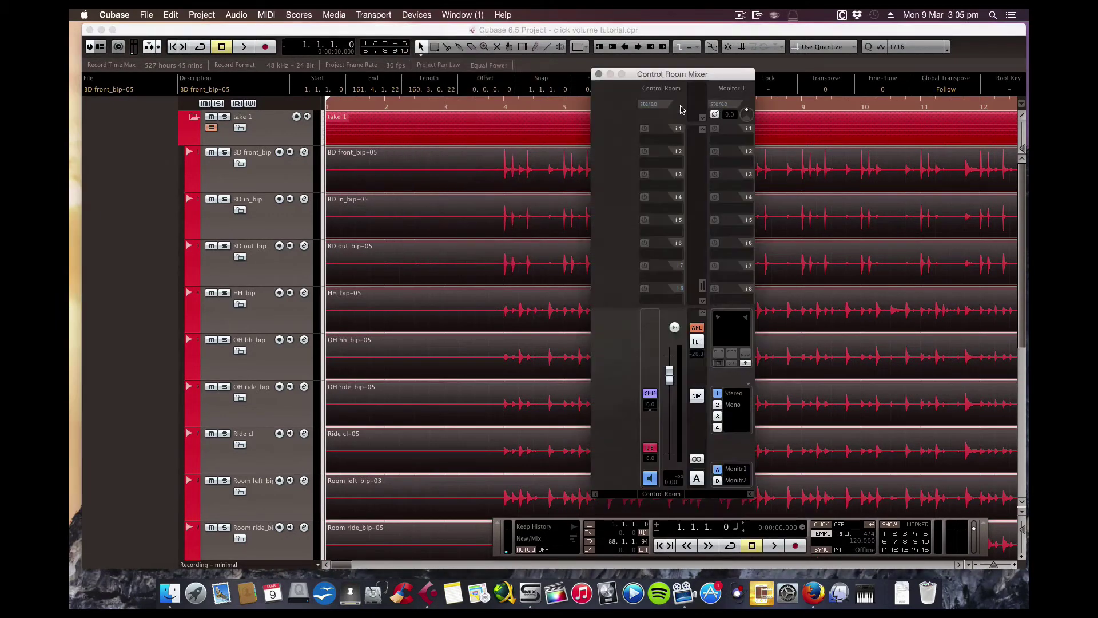
Set the Control Room Mixer to Always on Top and nudge its output level down slightly.
right_click(719, 84)
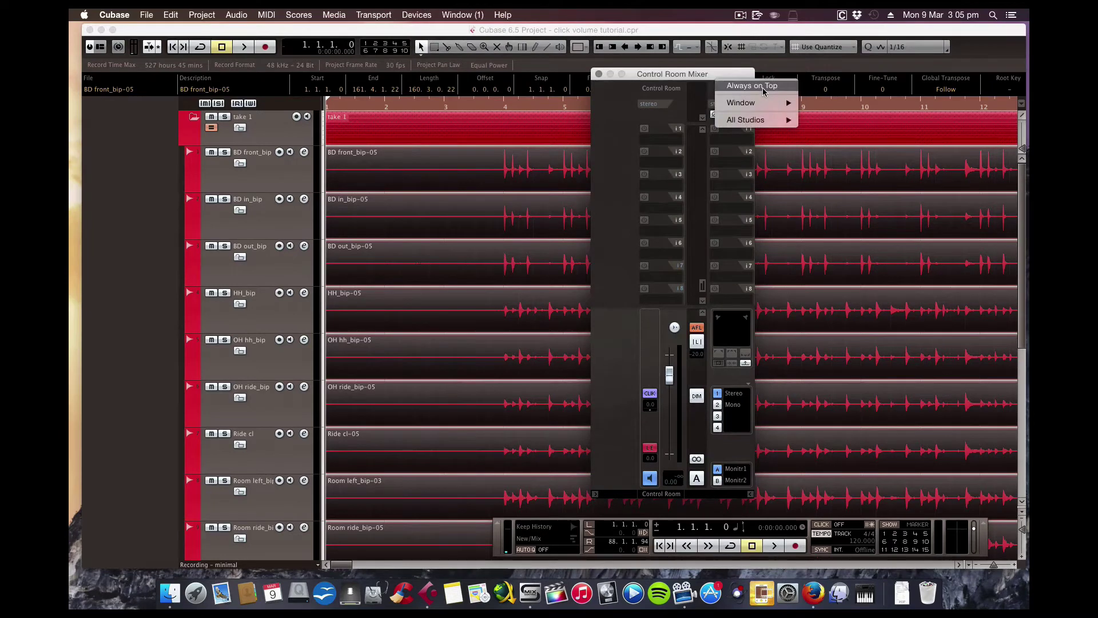
right_click(689, 84)
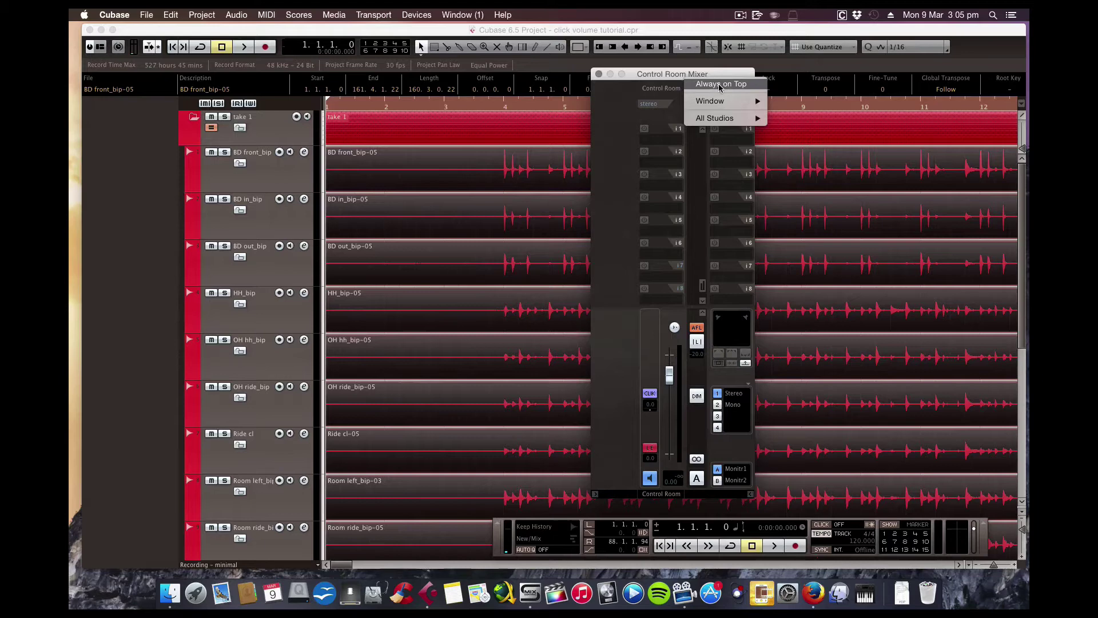
click(719, 86)
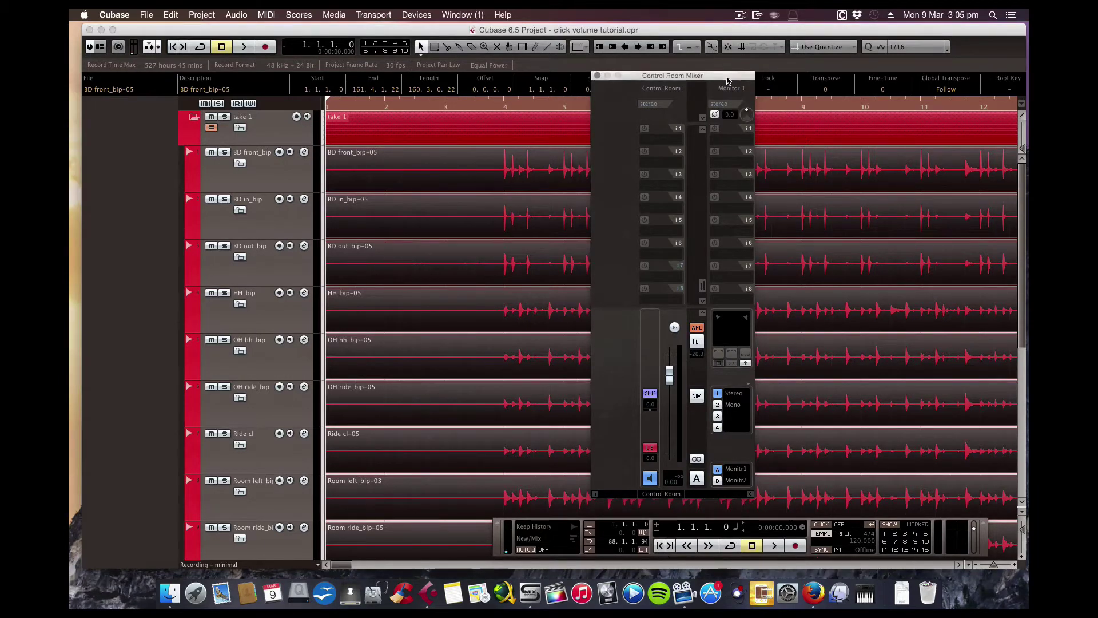
click(616, 174)
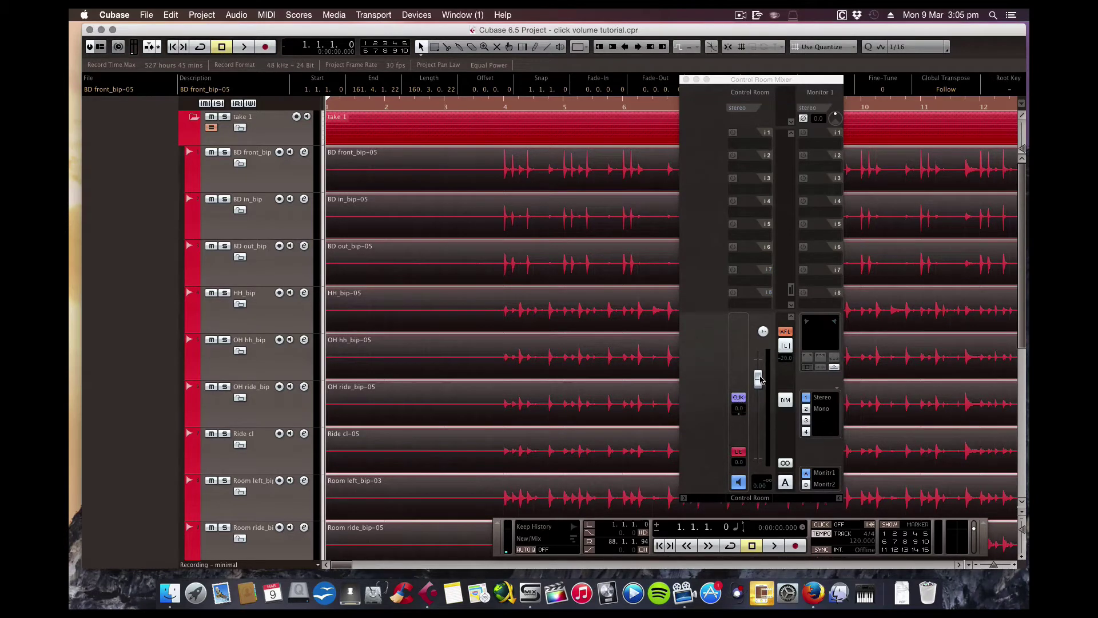
drag(760, 379, 757, 383)
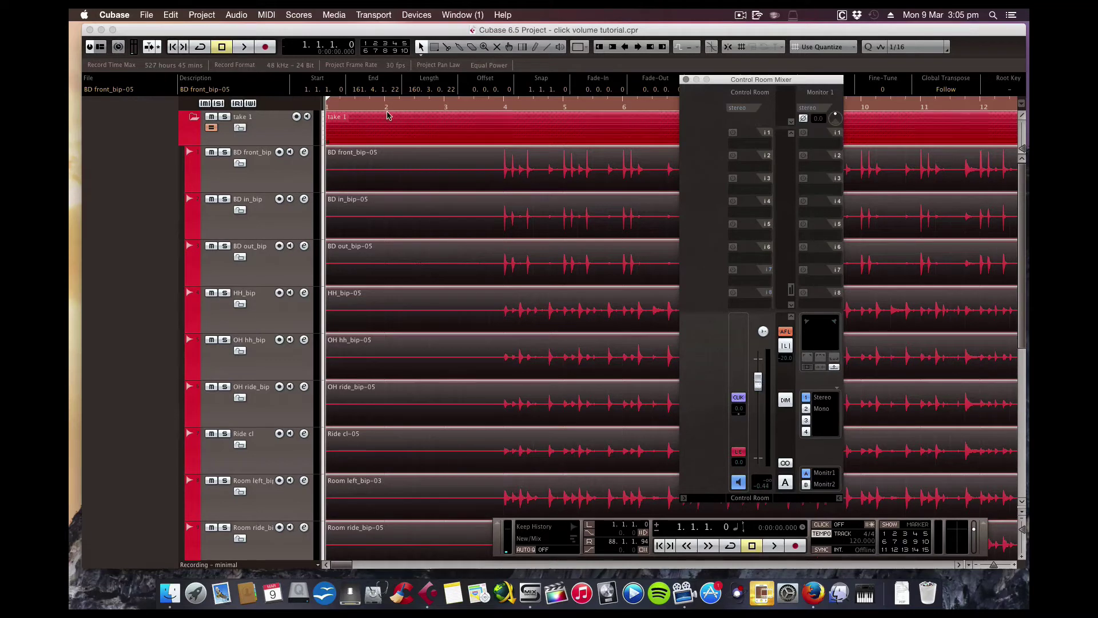
Play the drums with the metronome click on, pulling the Control Room level near silence.
key(space)
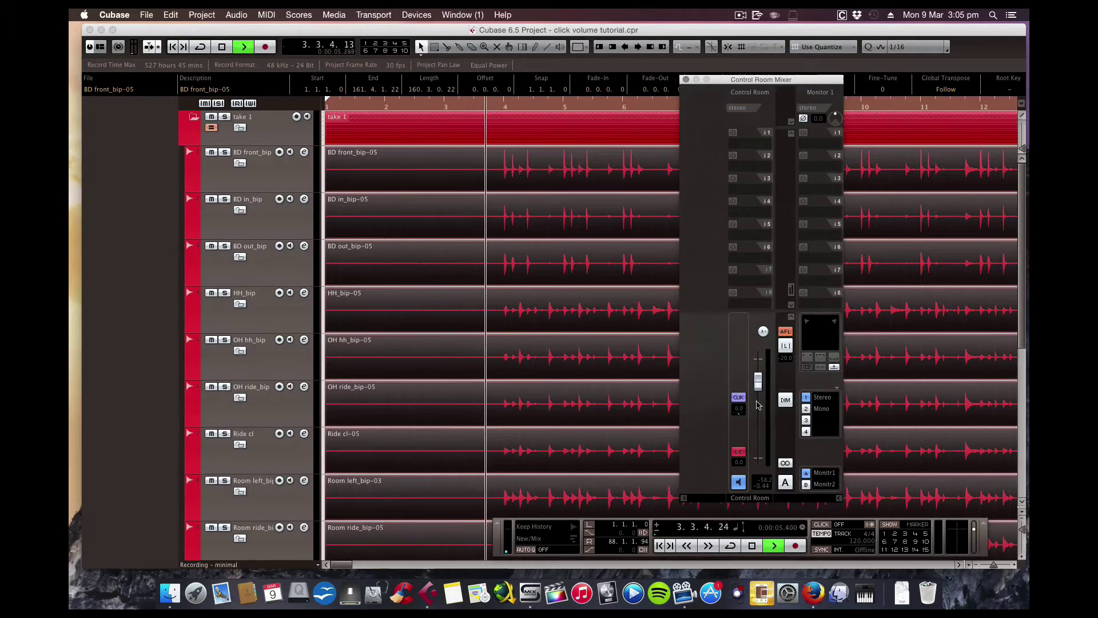
click(833, 527)
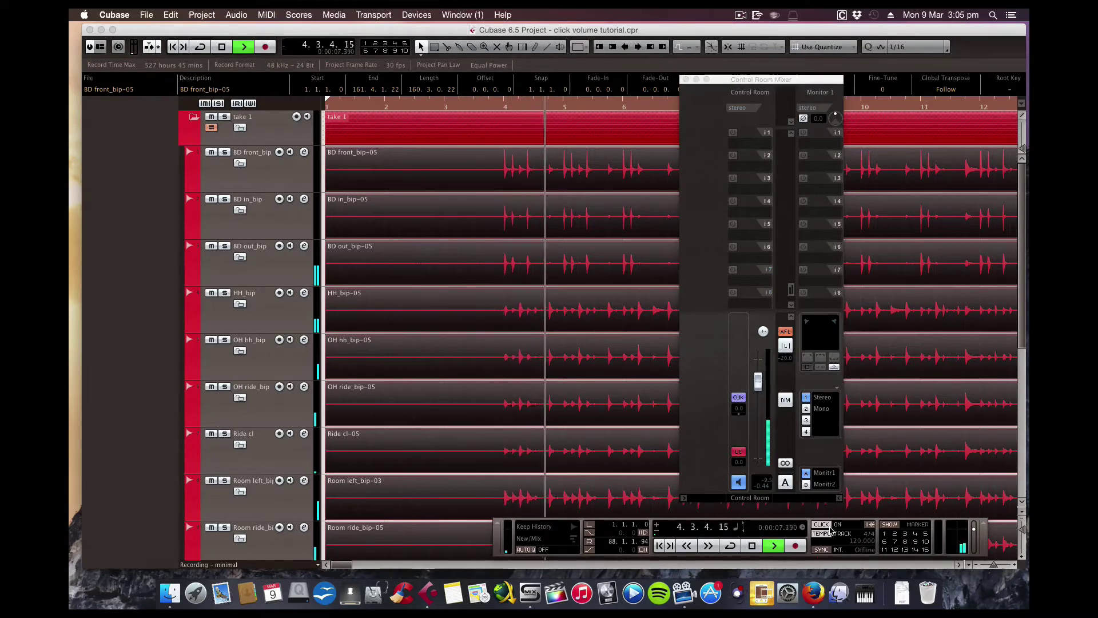
key(Home)
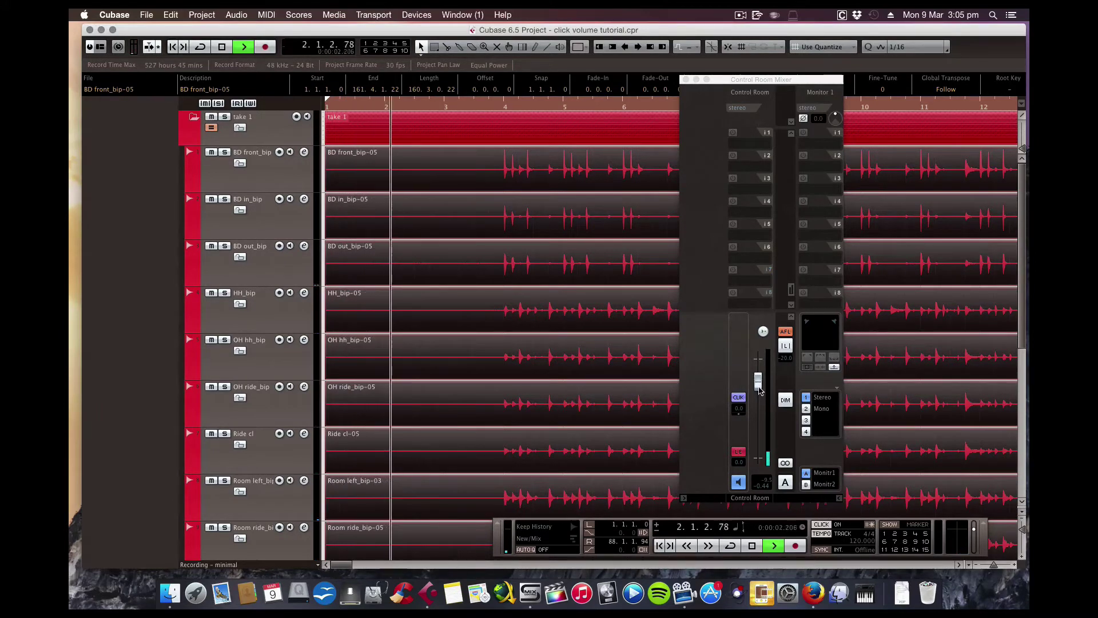
key(space)
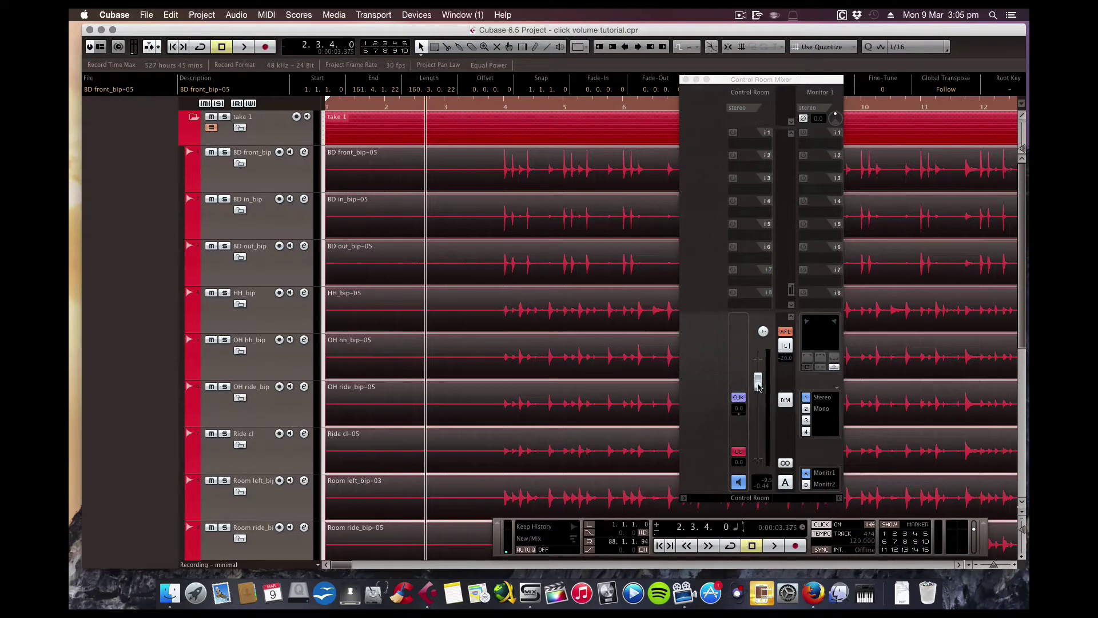
key(space)
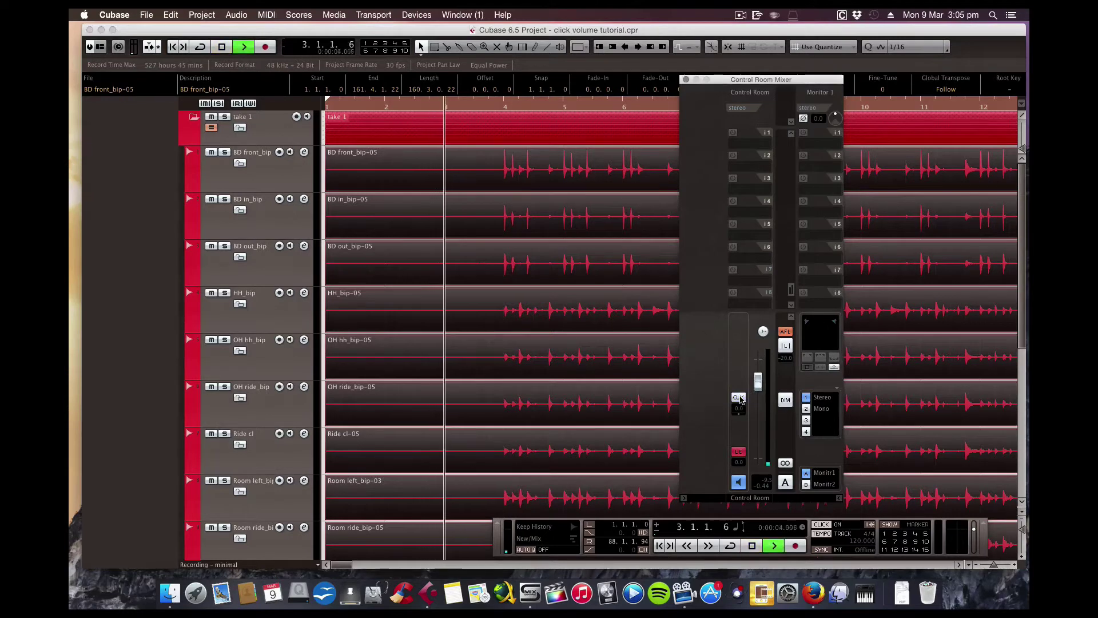
key(space)
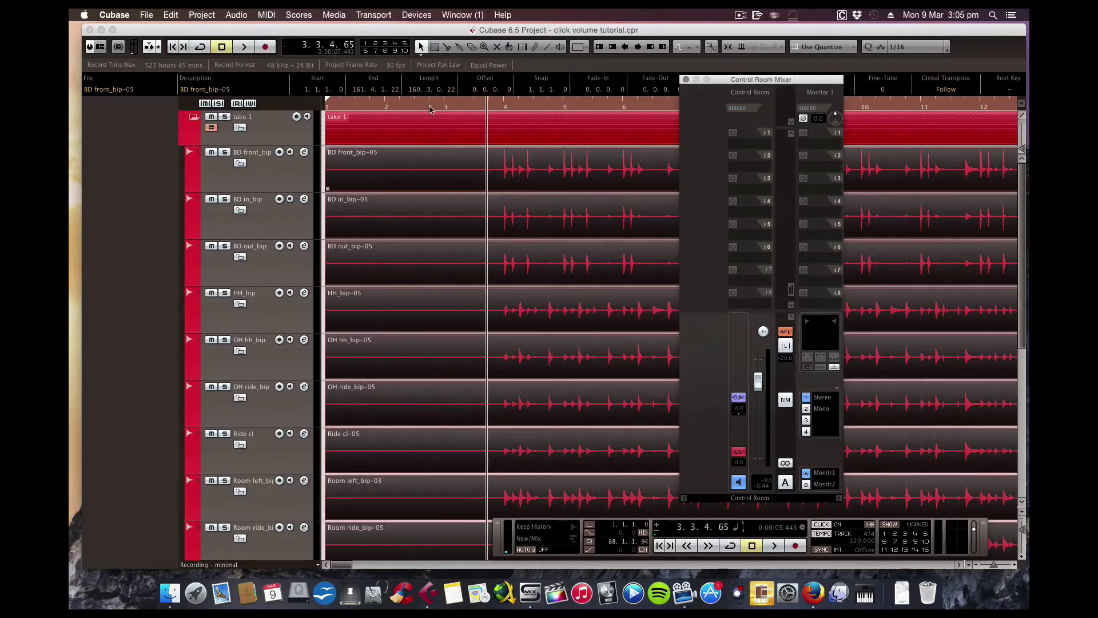
key(Home)
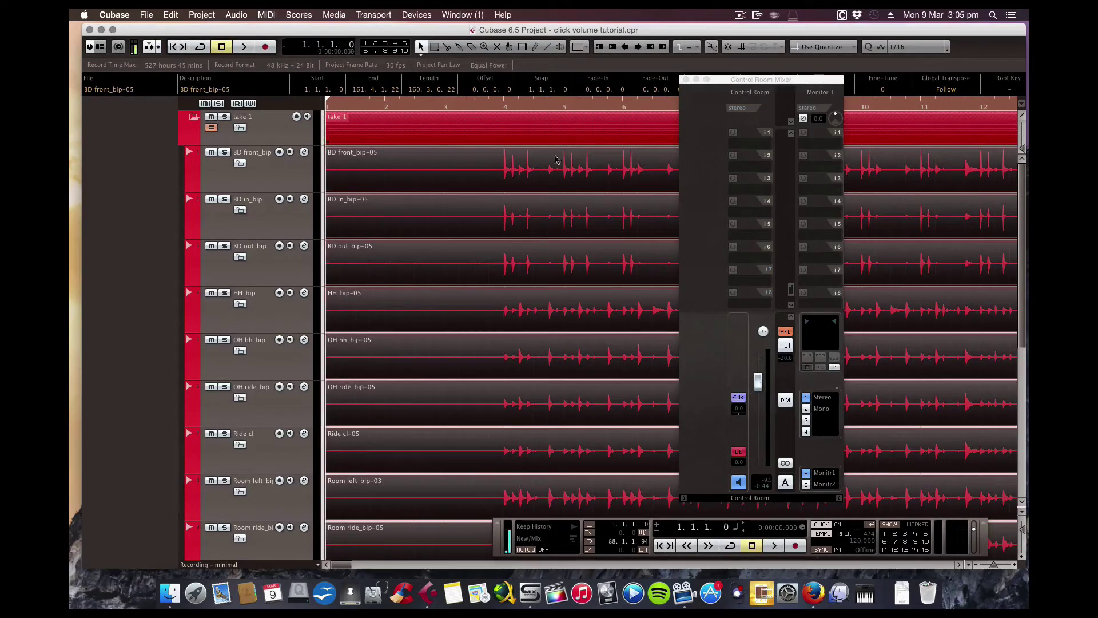
click(544, 106)
key(space)
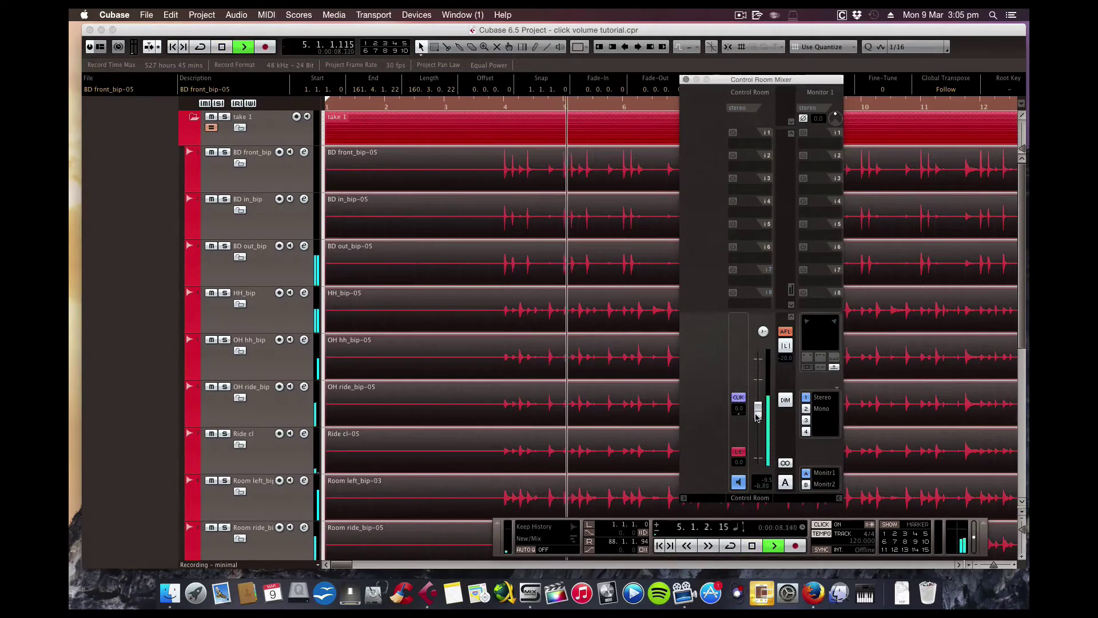
mouse_move(758, 380)
mouse_down()
mouse_move(764, 462)
mouse_move(758, 380)
mouse_up()
key(space)
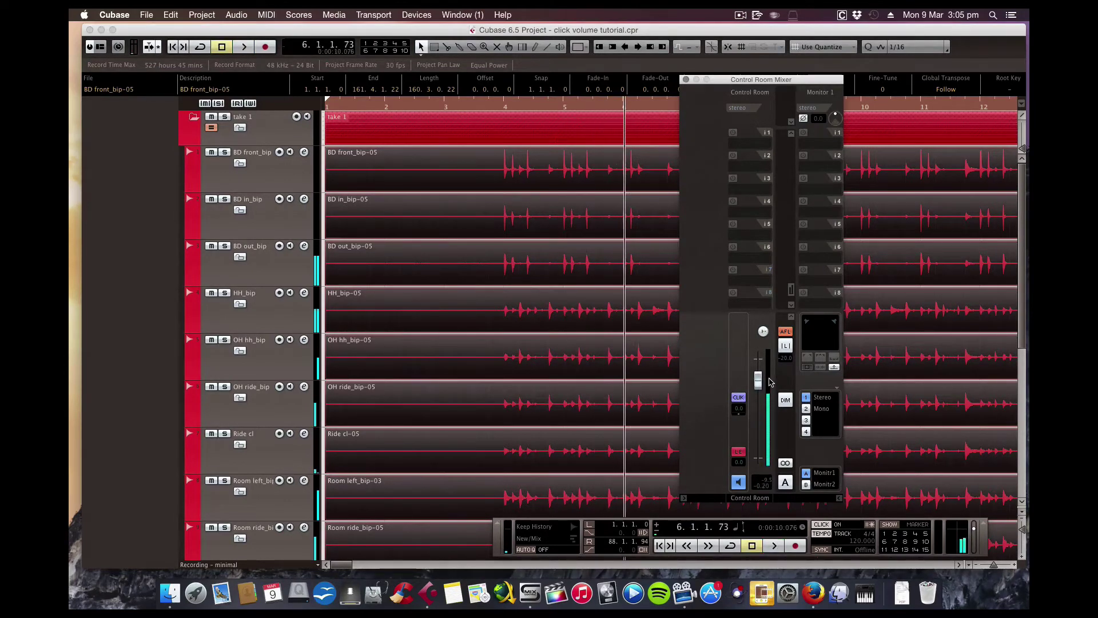
Open the main Mixer (F3) and lower the Stereo Out volume during playback.
key(F3)
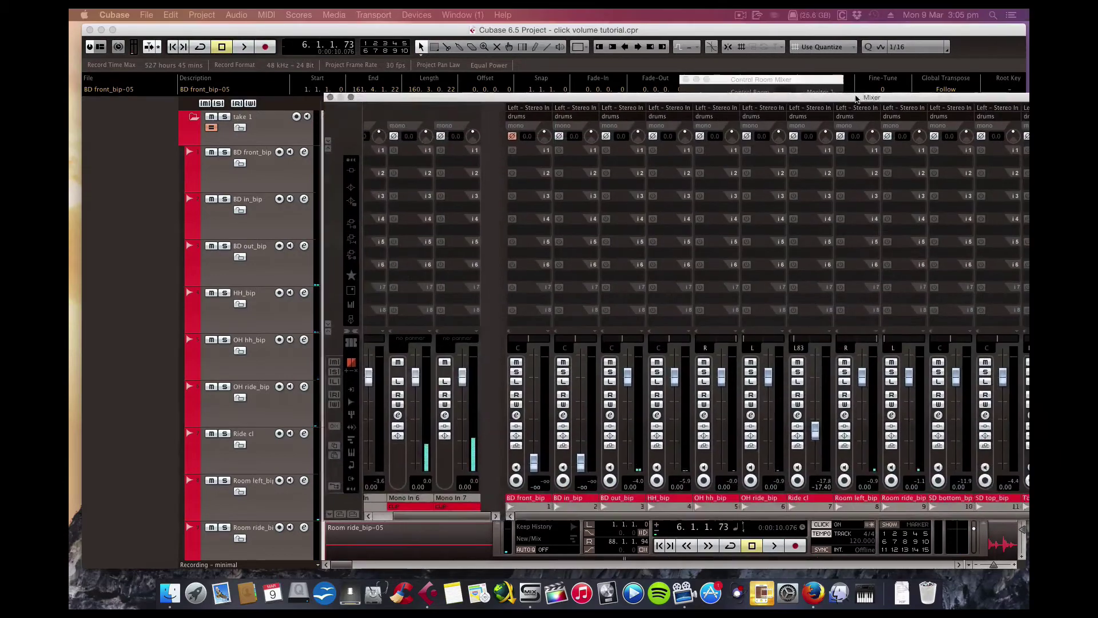
drag(507, 90, 402, 89)
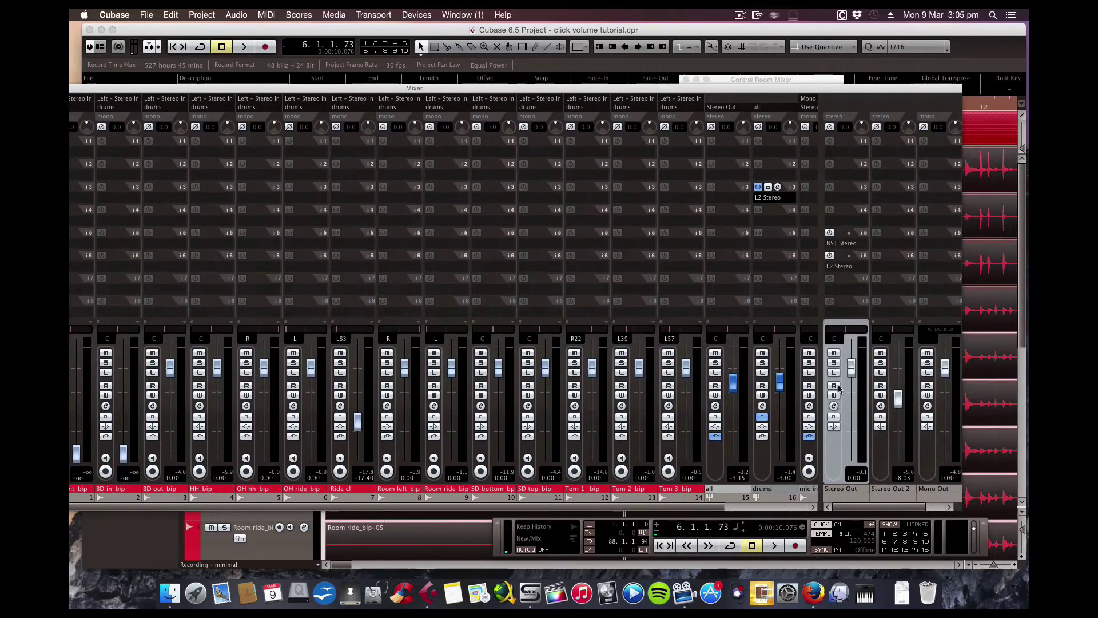
drag(673, 89, 673, 190)
key(space)
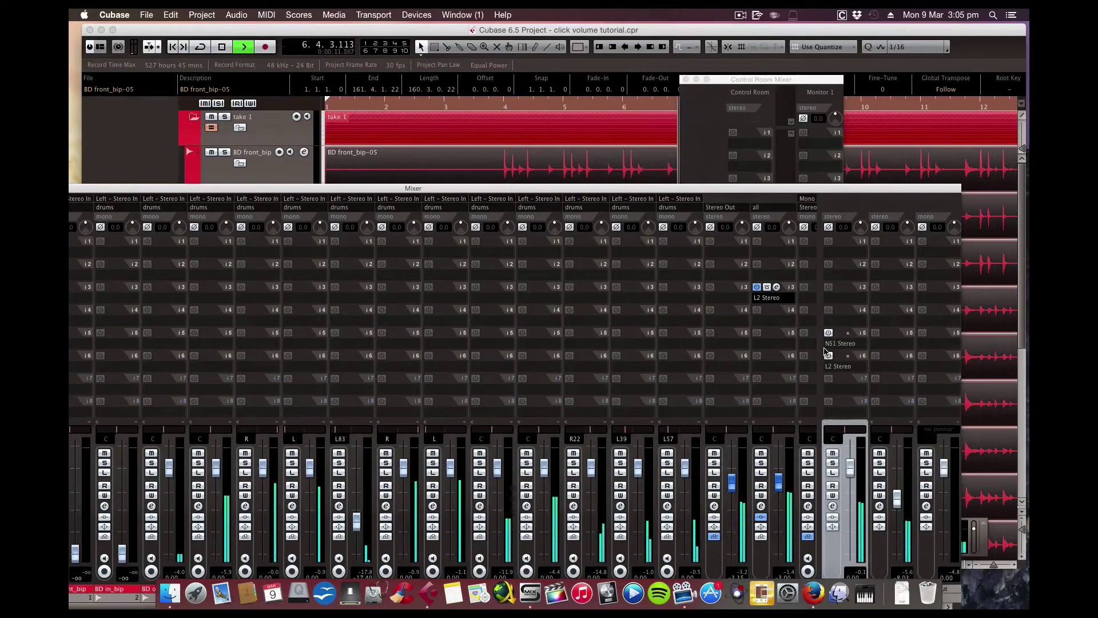
mouse_move(850, 468)
mouse_down()
mouse_move(846, 560)
mouse_move(850, 476)
mouse_up()
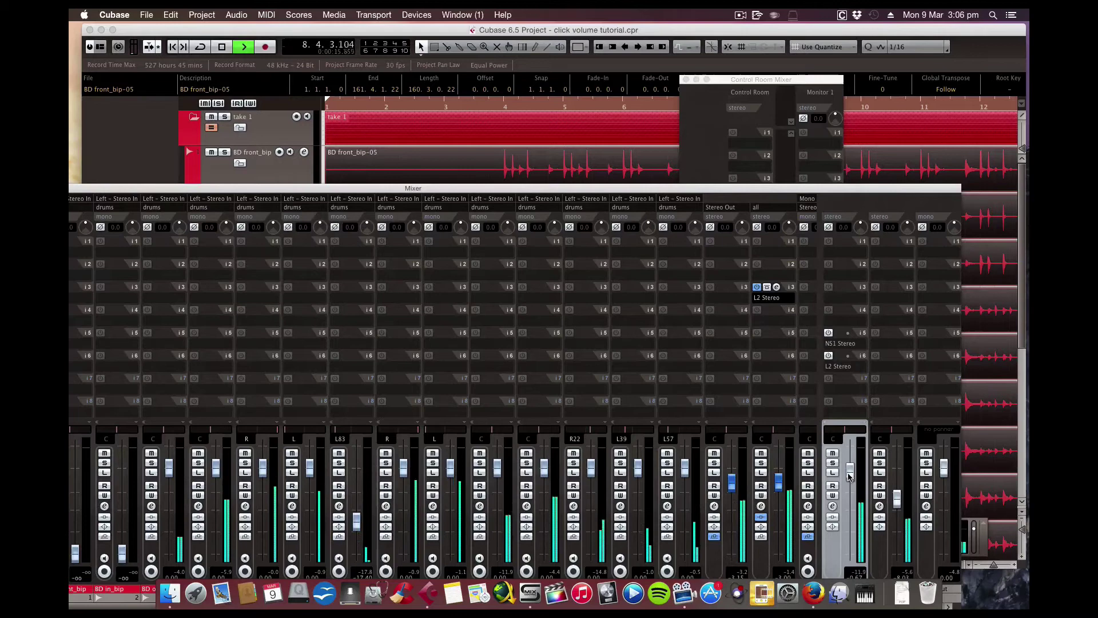
key(space)
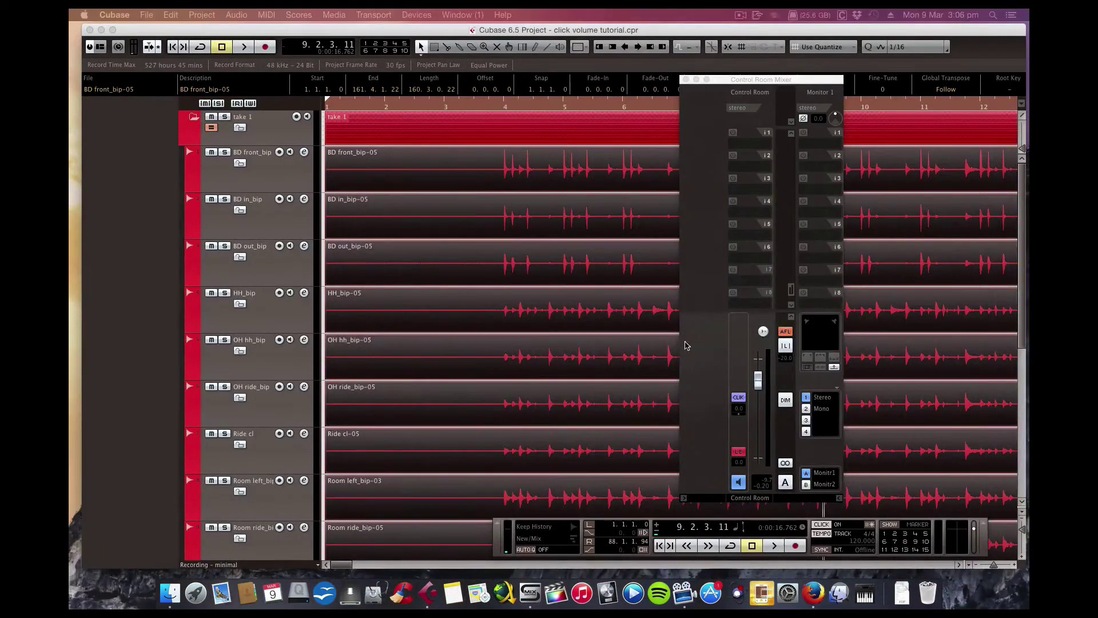
Turn the metronome click level down to about -32 during playback, then move the playhead to bar 11.
drag(759, 380, 760, 382)
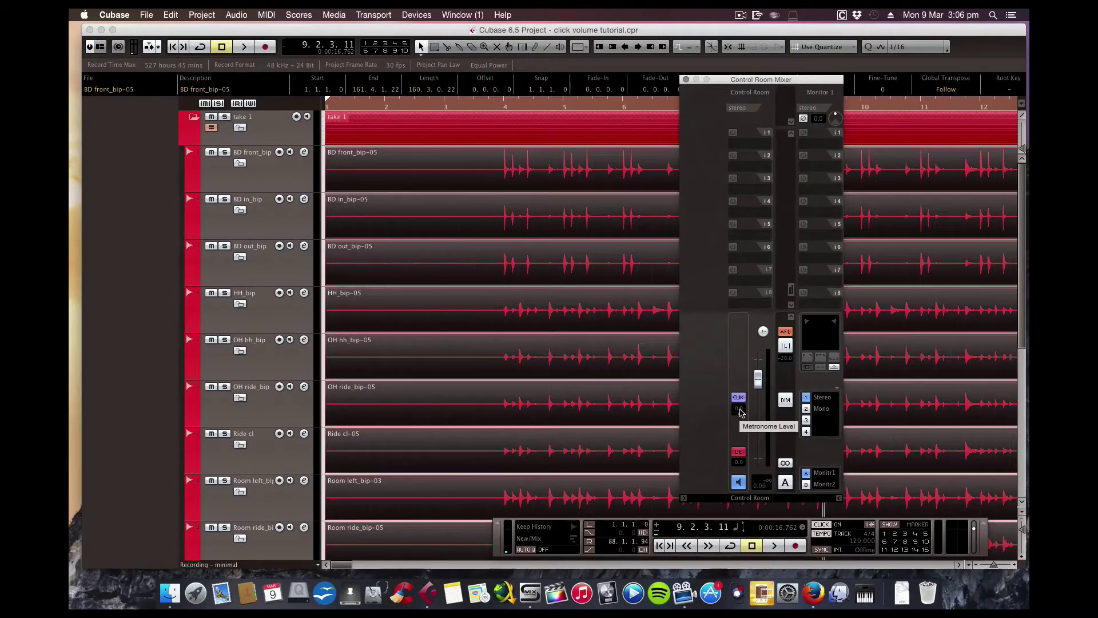
mouse_move(740, 412)
mouse_down()
mouse_move(740, 470)
mouse_move(740, 410)
mouse_up()
key(space)
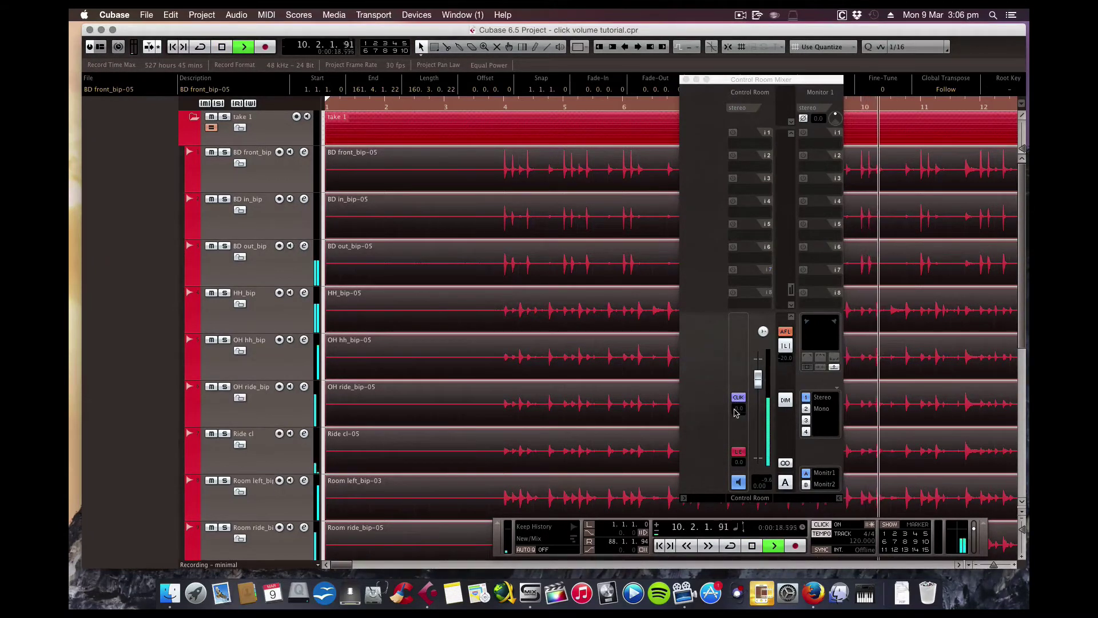
mouse_move(758, 380)
mouse_down()
mouse_move(758, 361)
mouse_move(758, 382)
mouse_up()
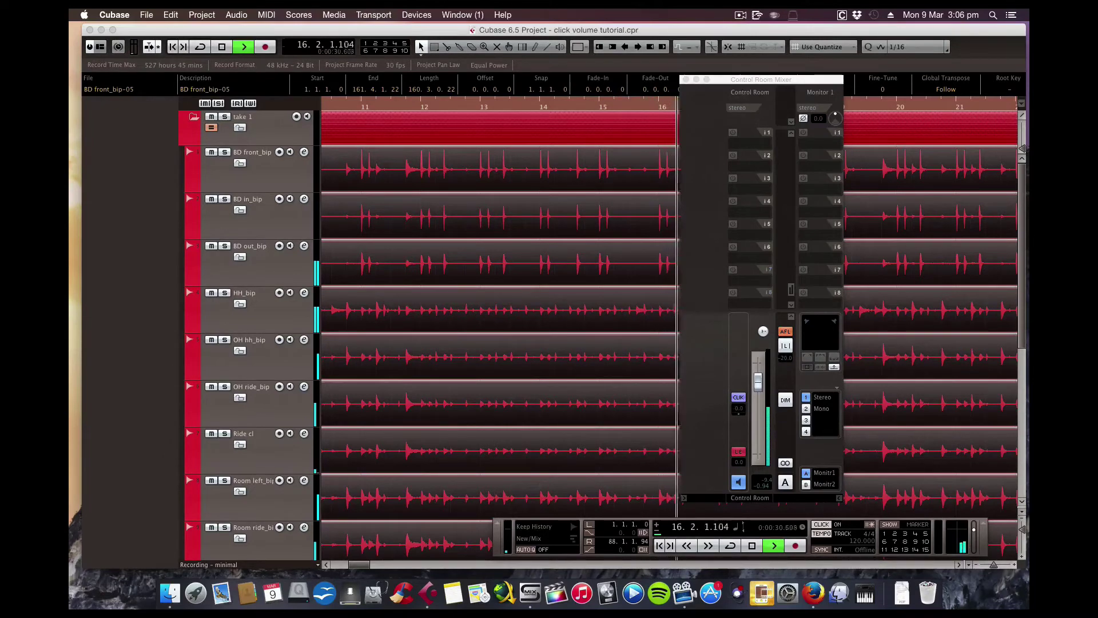
key(space)
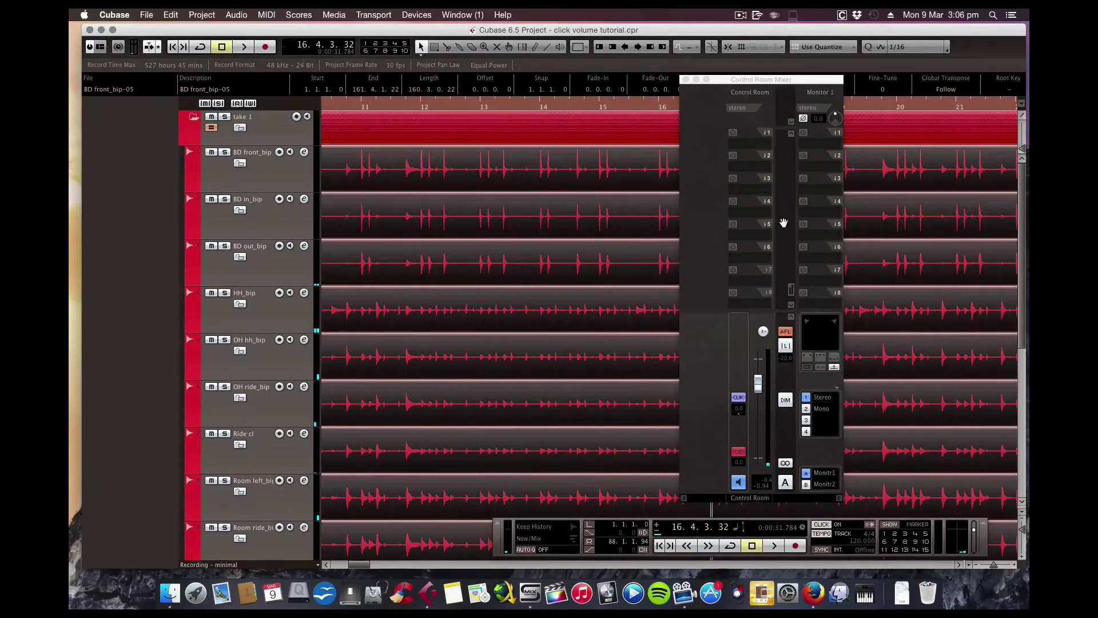
drag(489, 109, 414, 110)
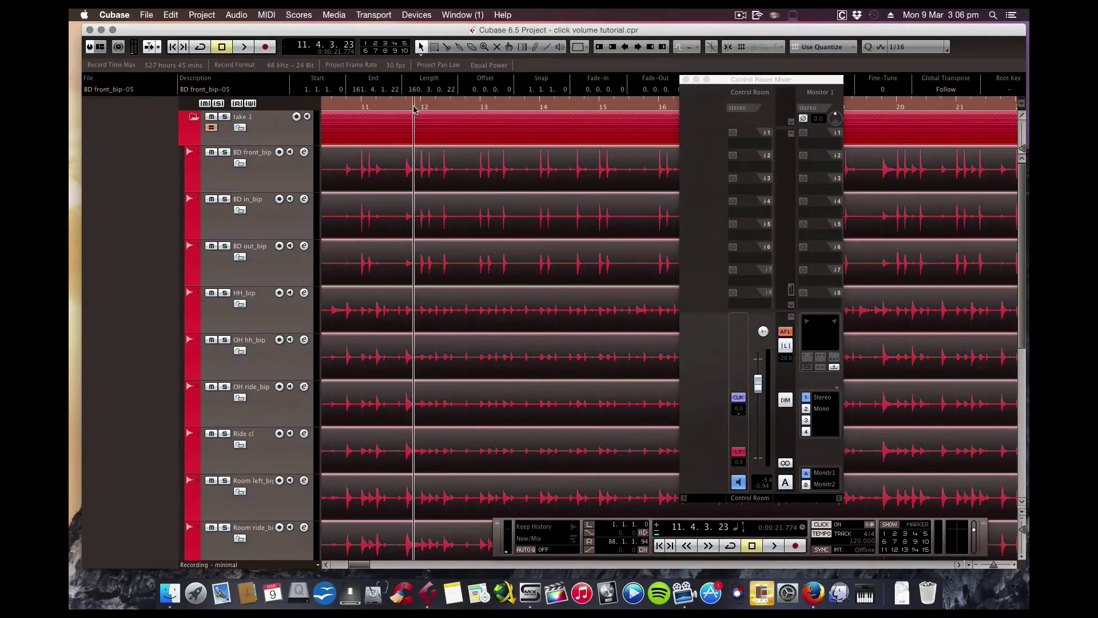
click(739, 419)
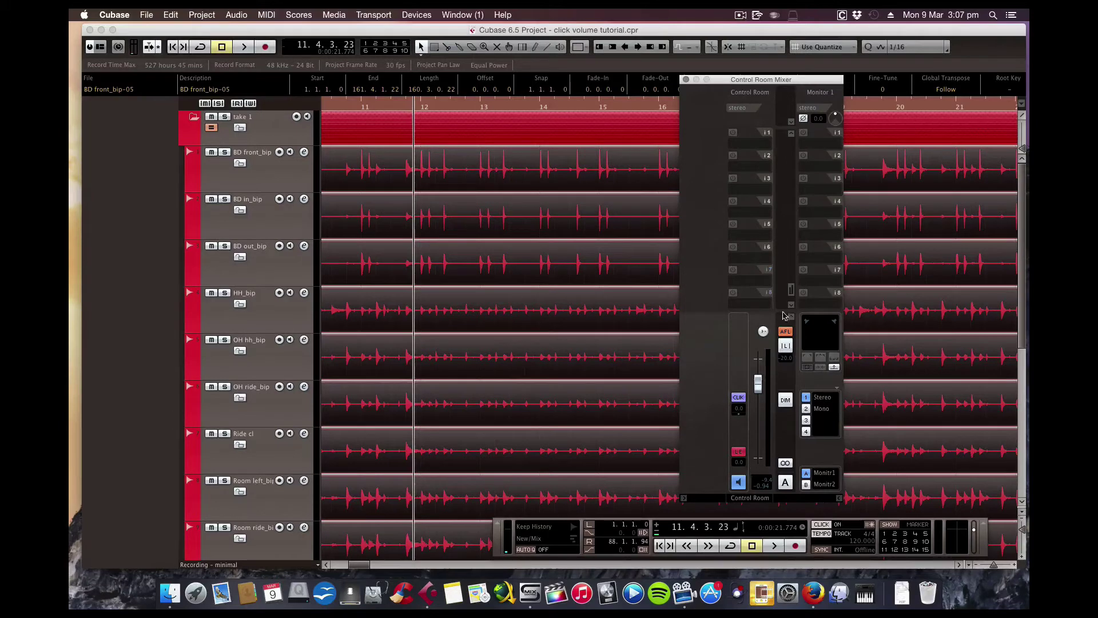
Close the Control Room Mixer, jump to the start, and select the take 1 events, toggling BD in_bip and BD out_bip.
click(686, 80)
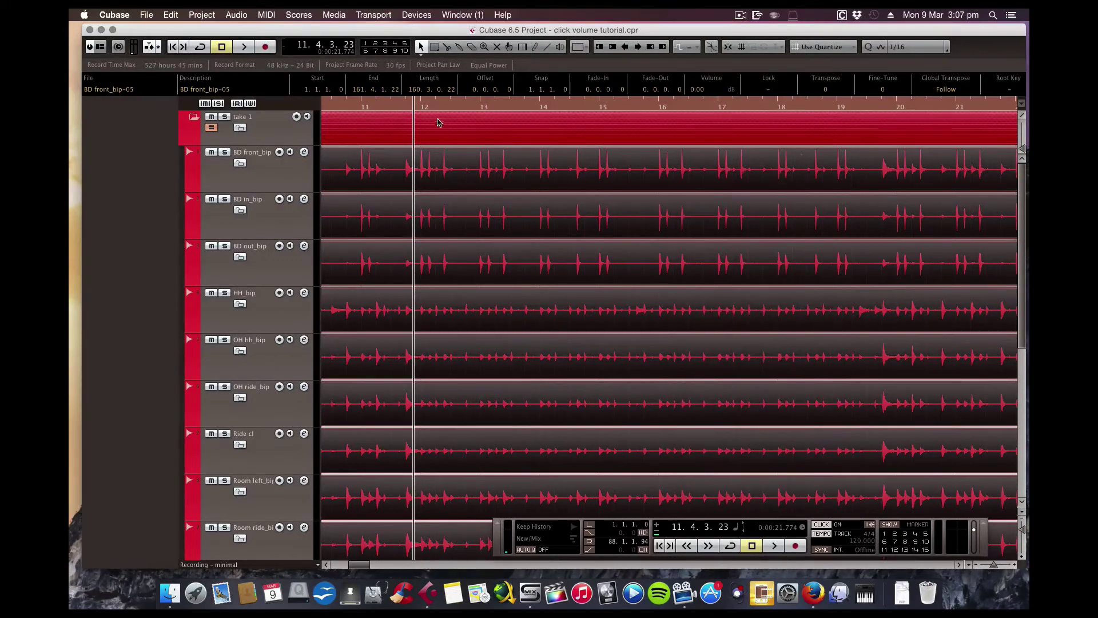
key(Home)
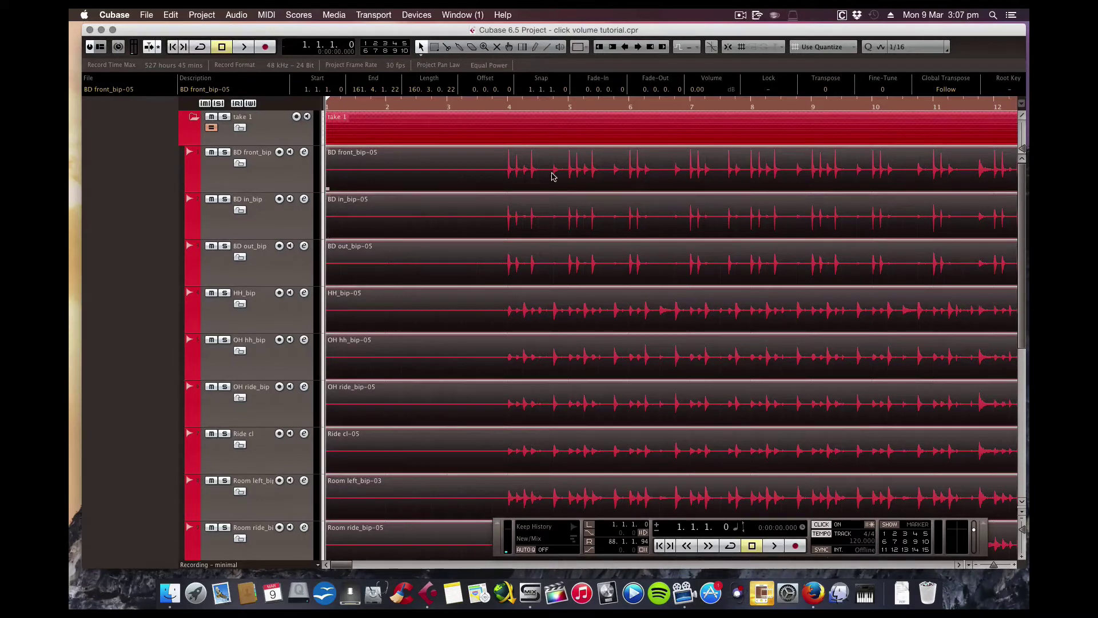
click(564, 125)
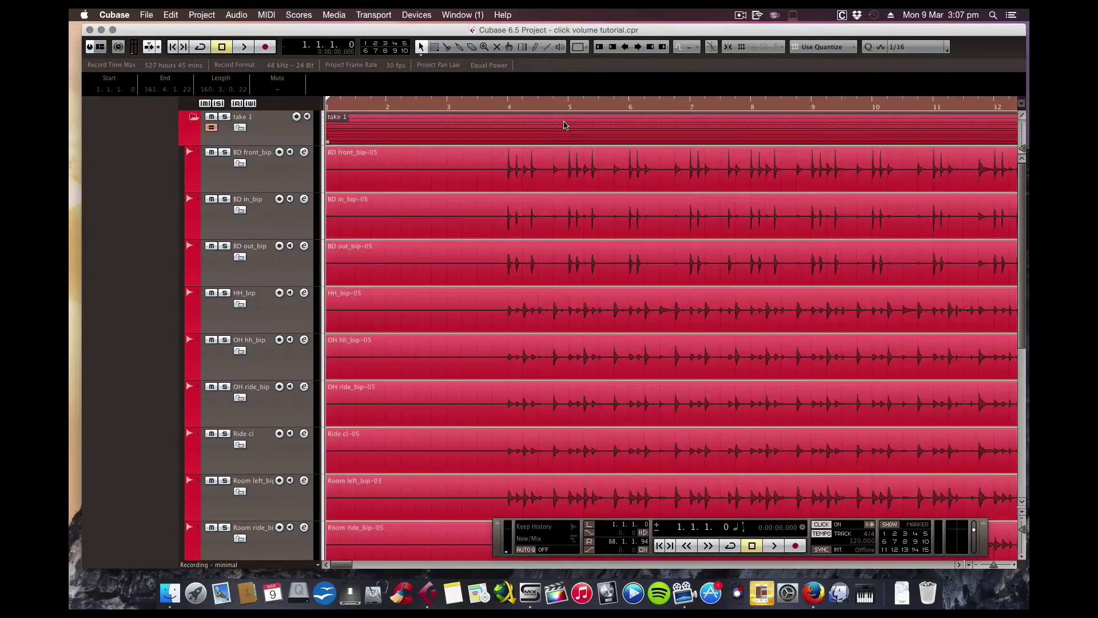
shift+click(430, 204)
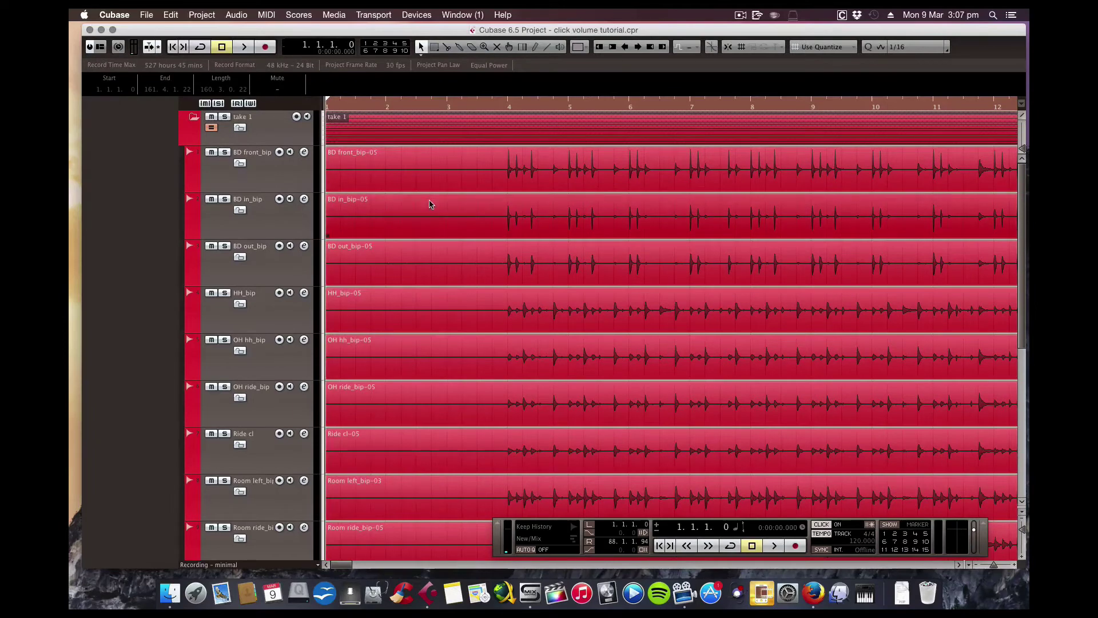
click(580, 247)
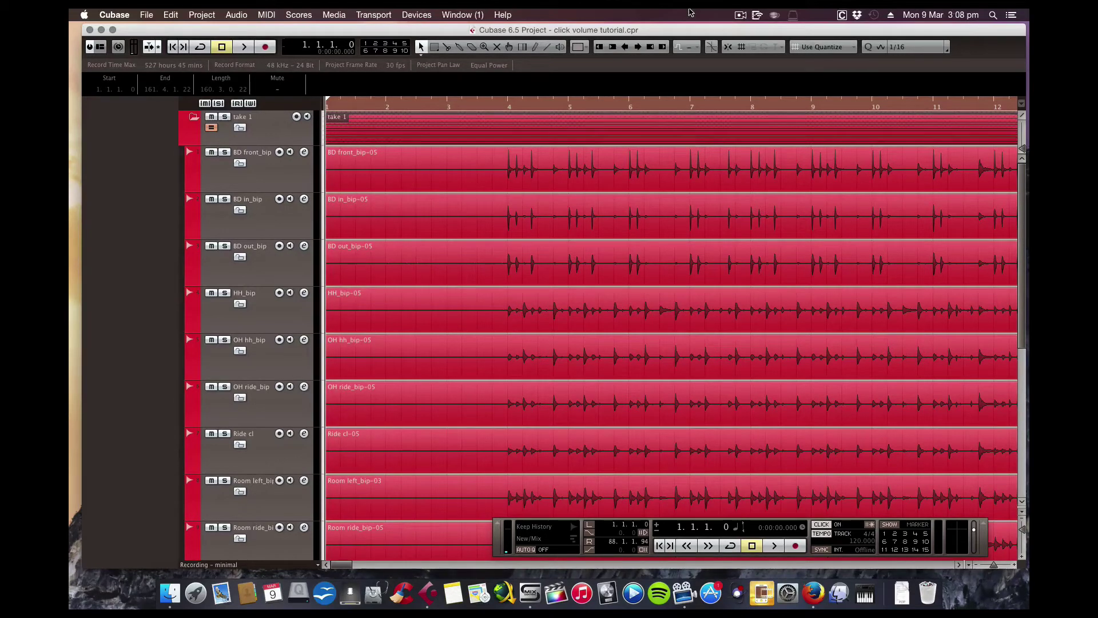
In Device Setup's Generic Remote page, keep Pro40 MIDI as the input and enable Learn.
click(415, 16)
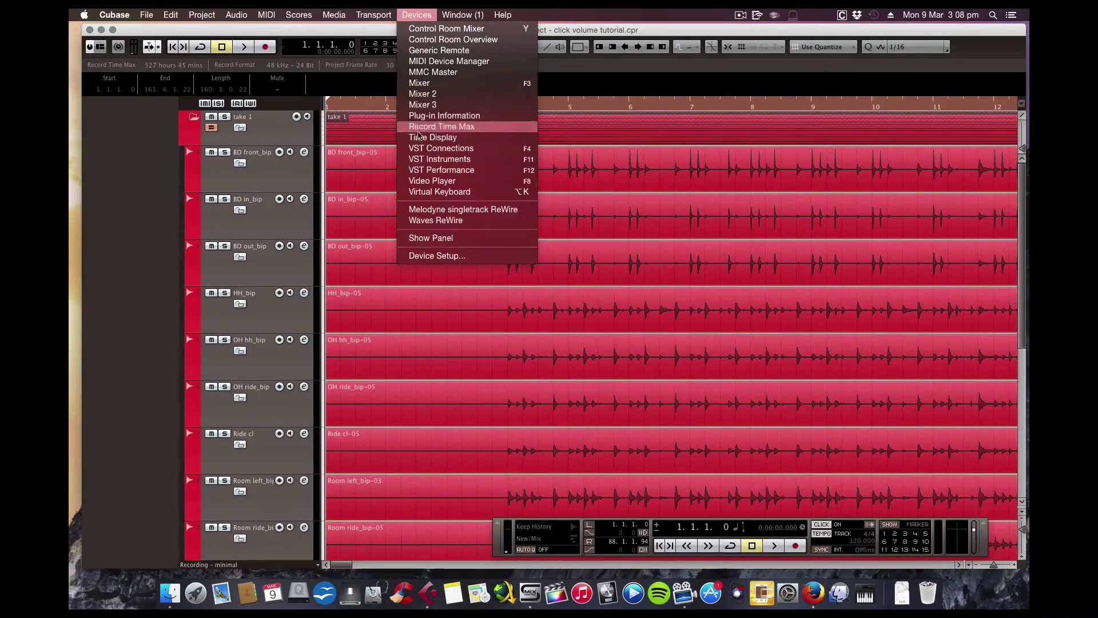
click(426, 256)
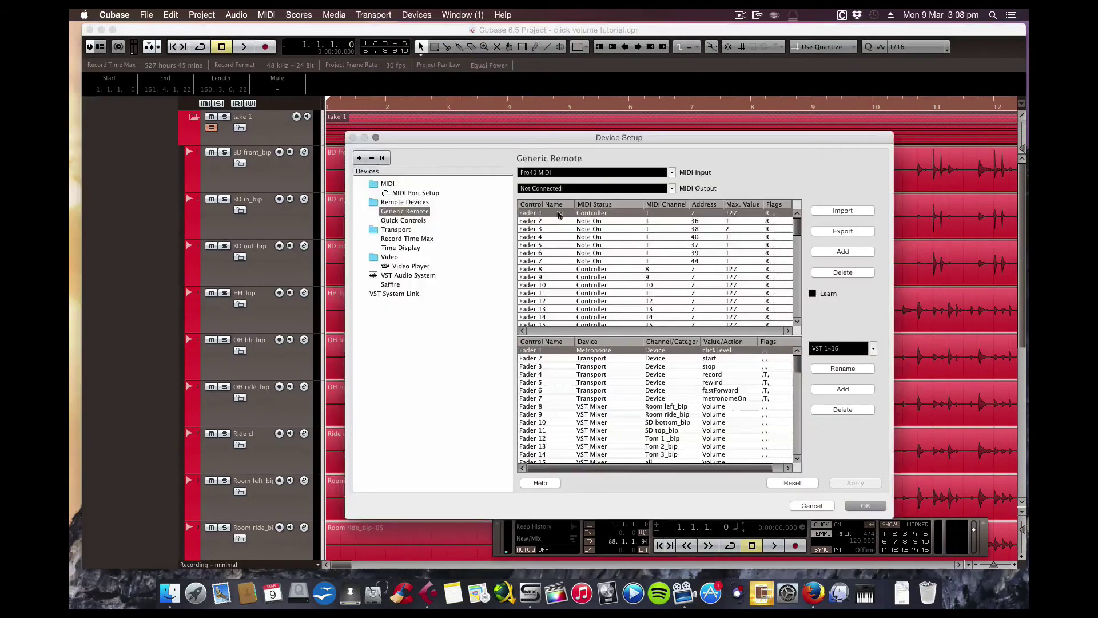
drag(537, 142, 583, 121)
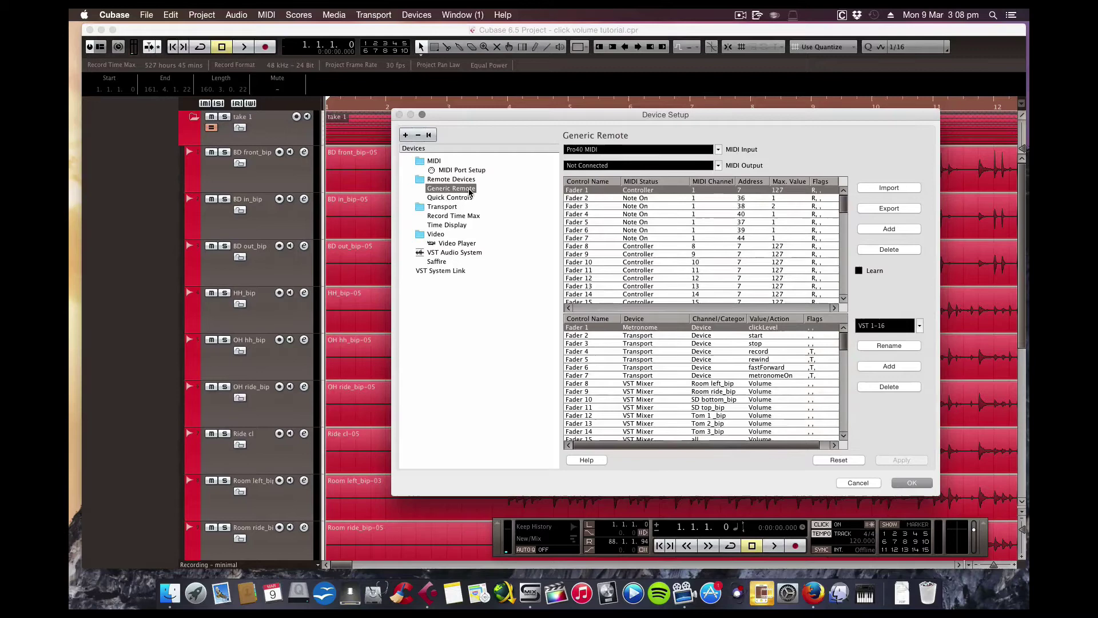
click(406, 136)
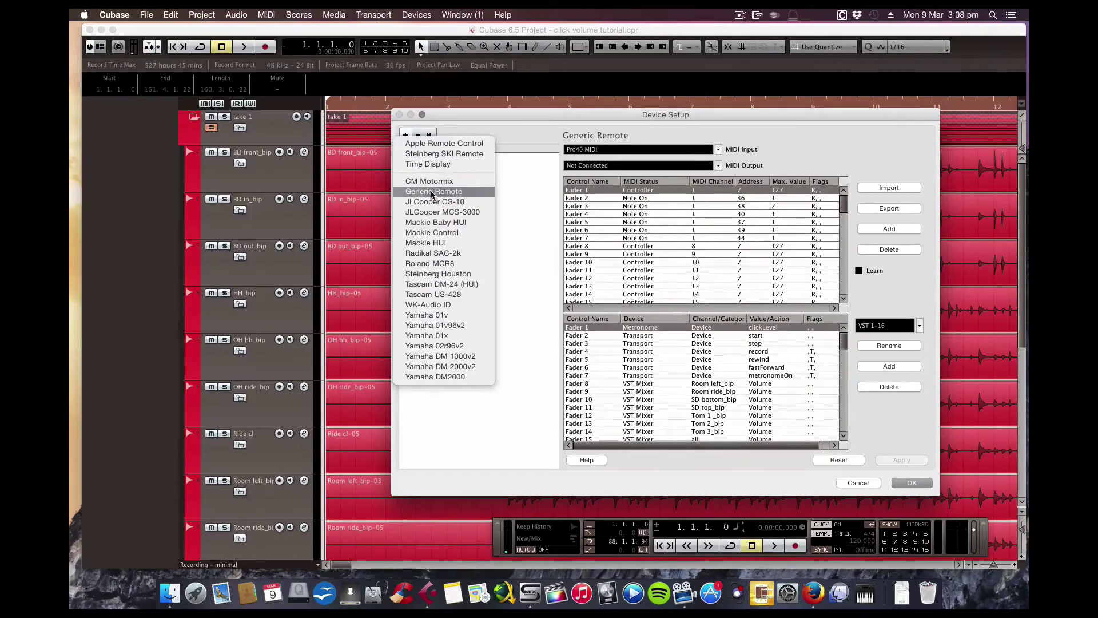
click(527, 181)
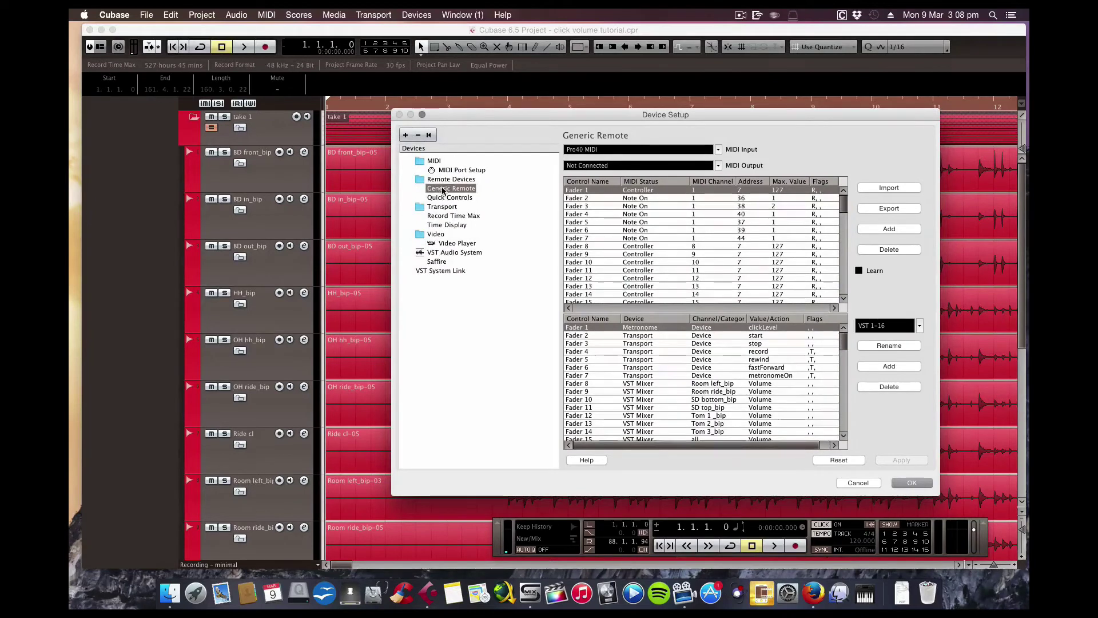
click(617, 150)
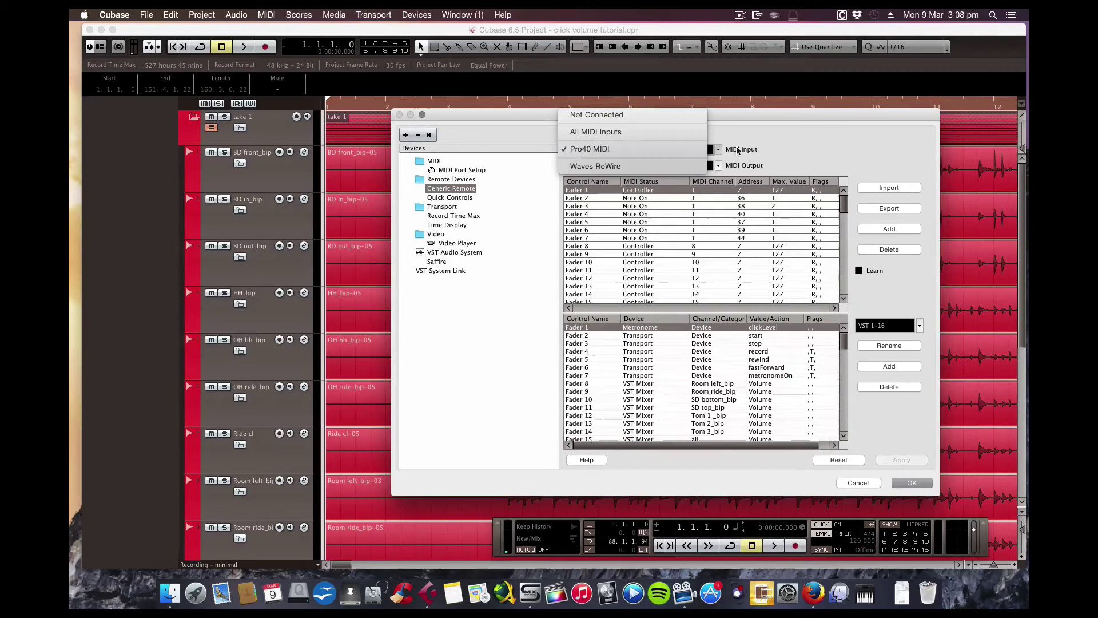
click(772, 150)
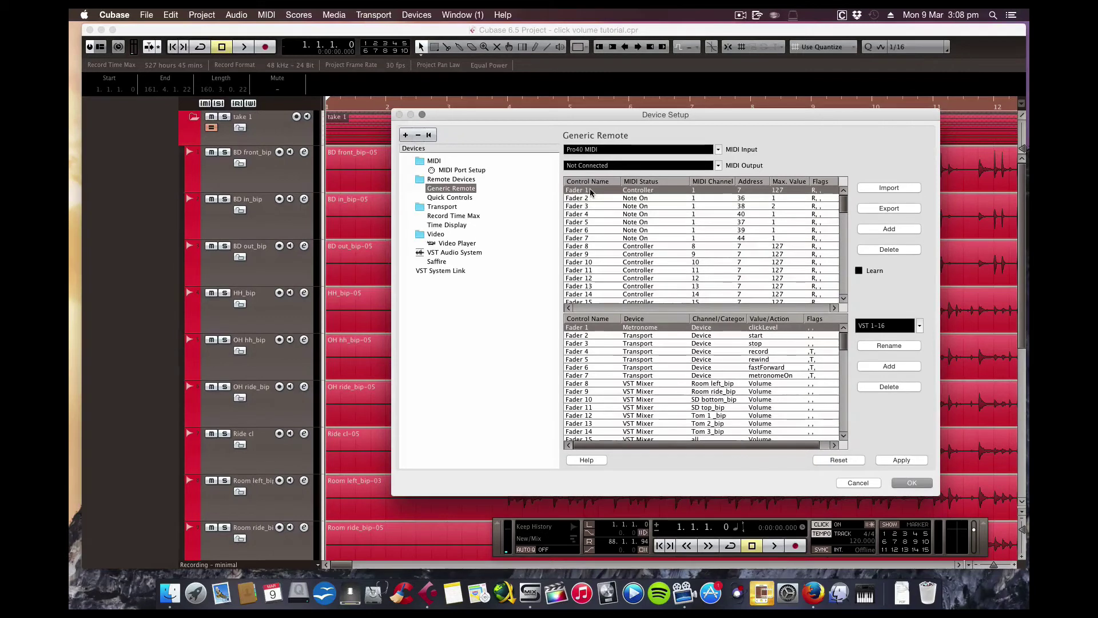
click(859, 271)
Leave Fader 1's flags unchanged and turn off MIDI learning.
click(815, 193)
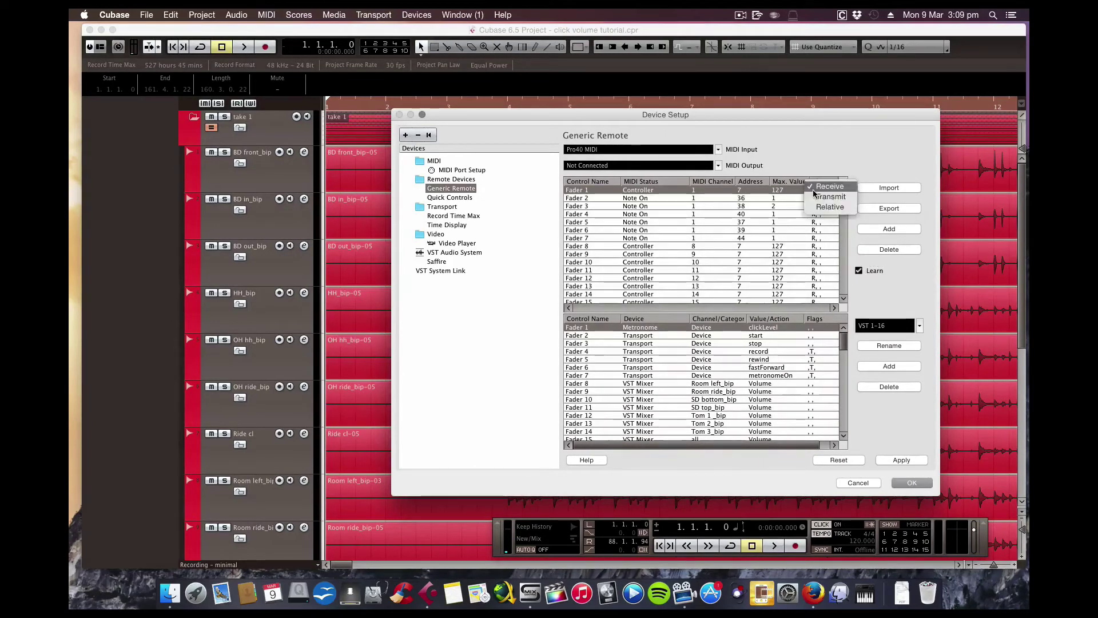
click(844, 151)
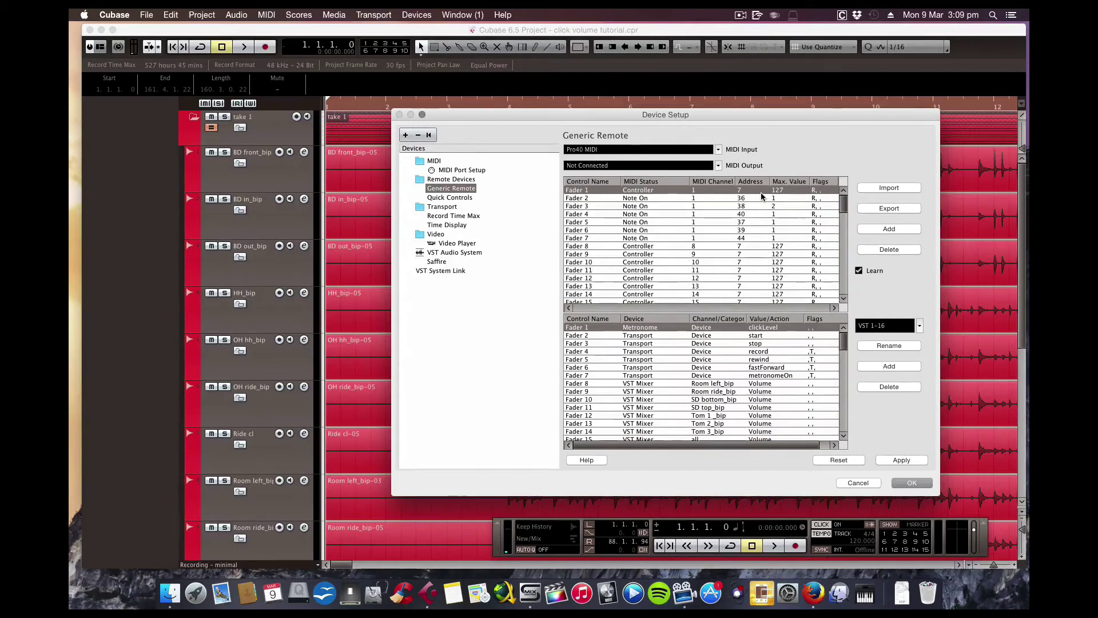
click(859, 271)
Map Fader 1 to Metronome with category Device and action clickLevel, and apply it.
click(583, 329)
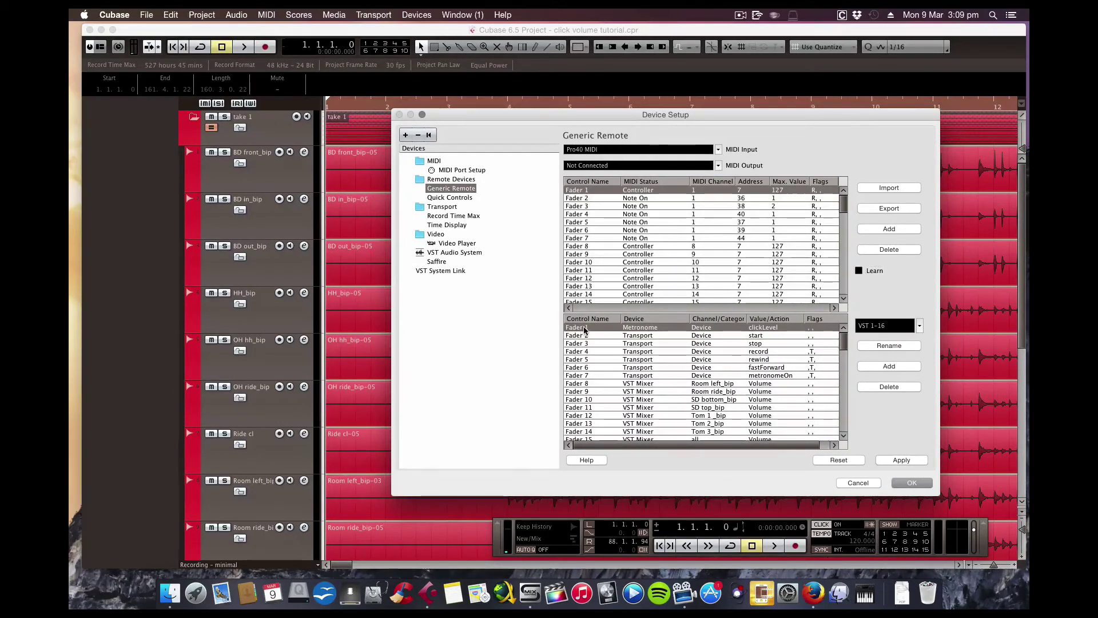
click(637, 328)
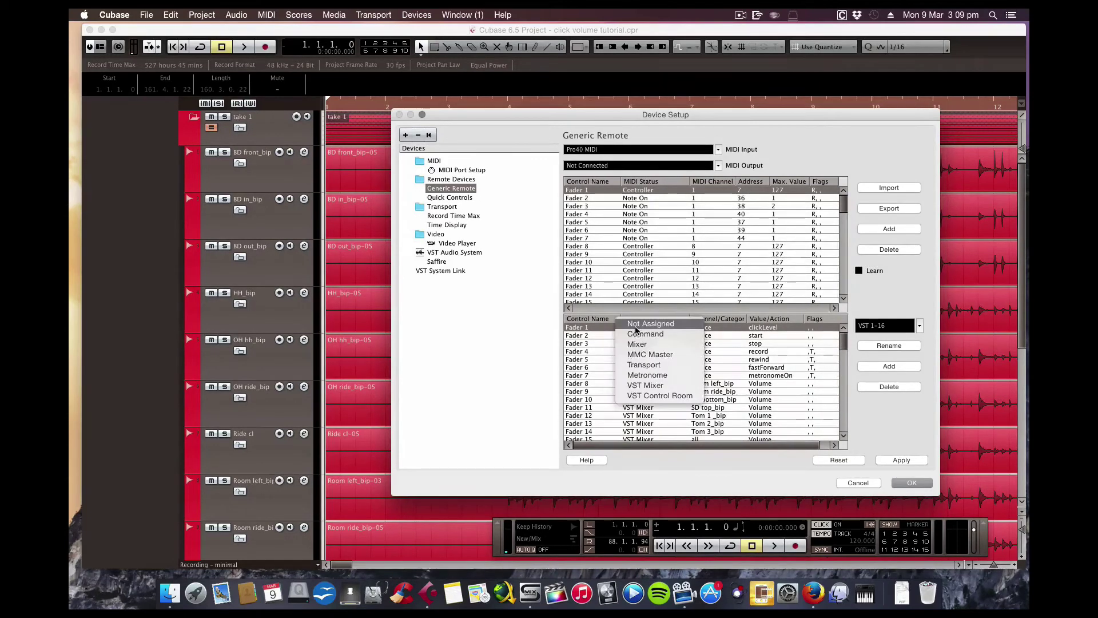
click(644, 376)
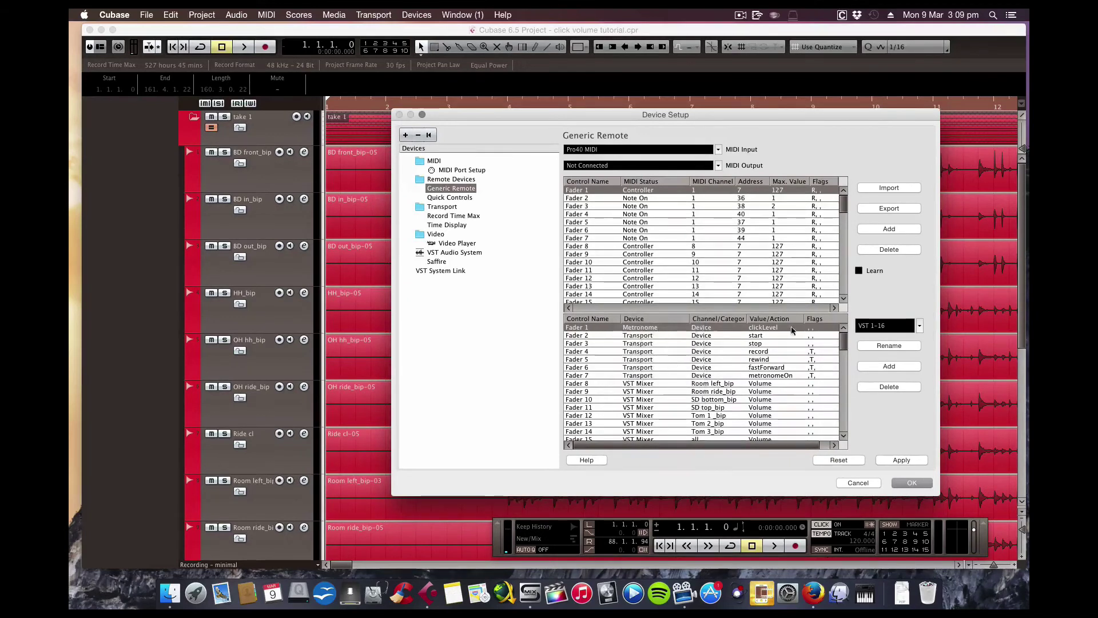
click(706, 330)
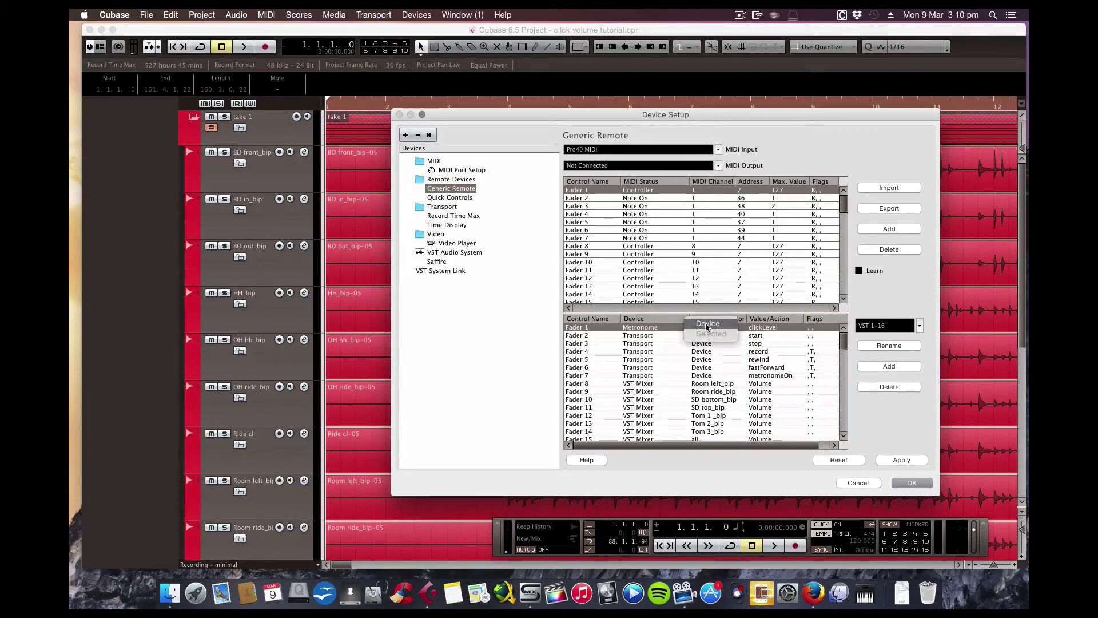
click(708, 324)
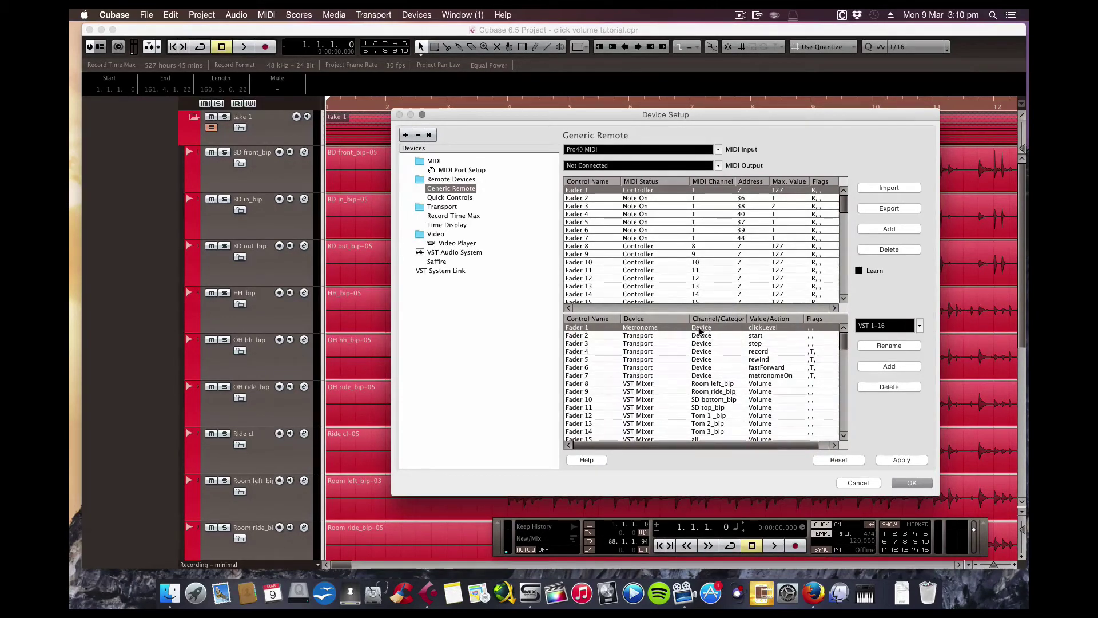
click(769, 330)
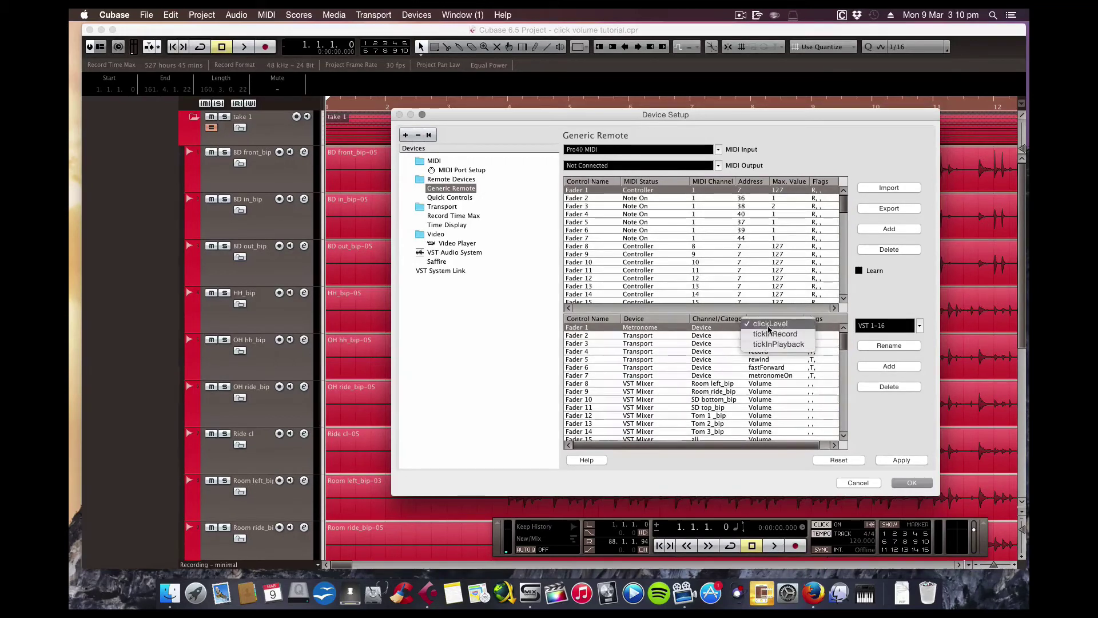
click(763, 325)
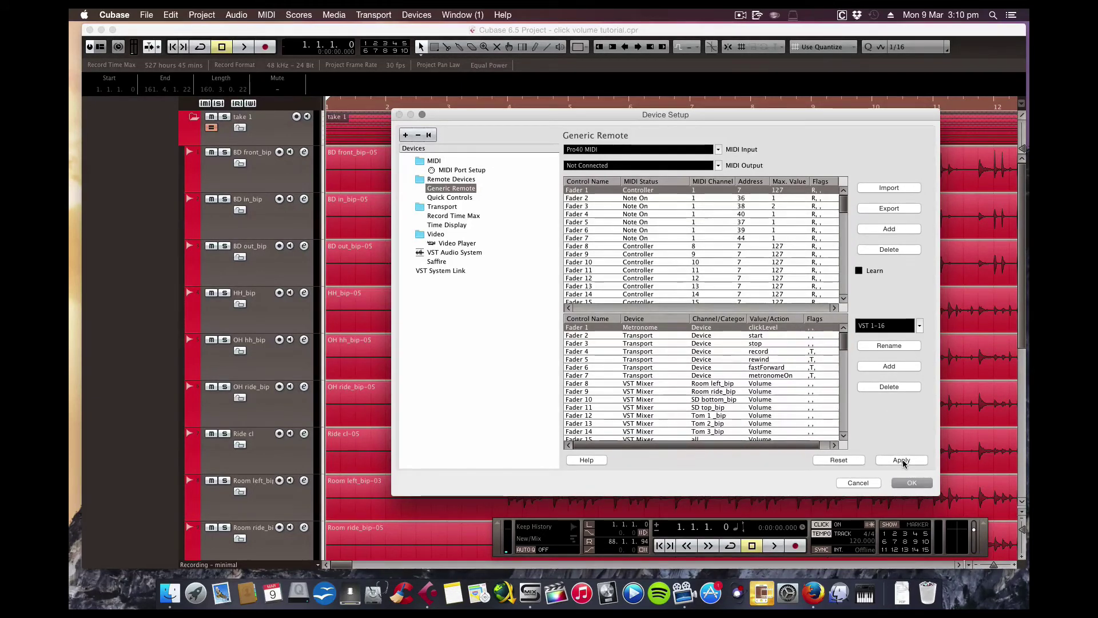
click(904, 460)
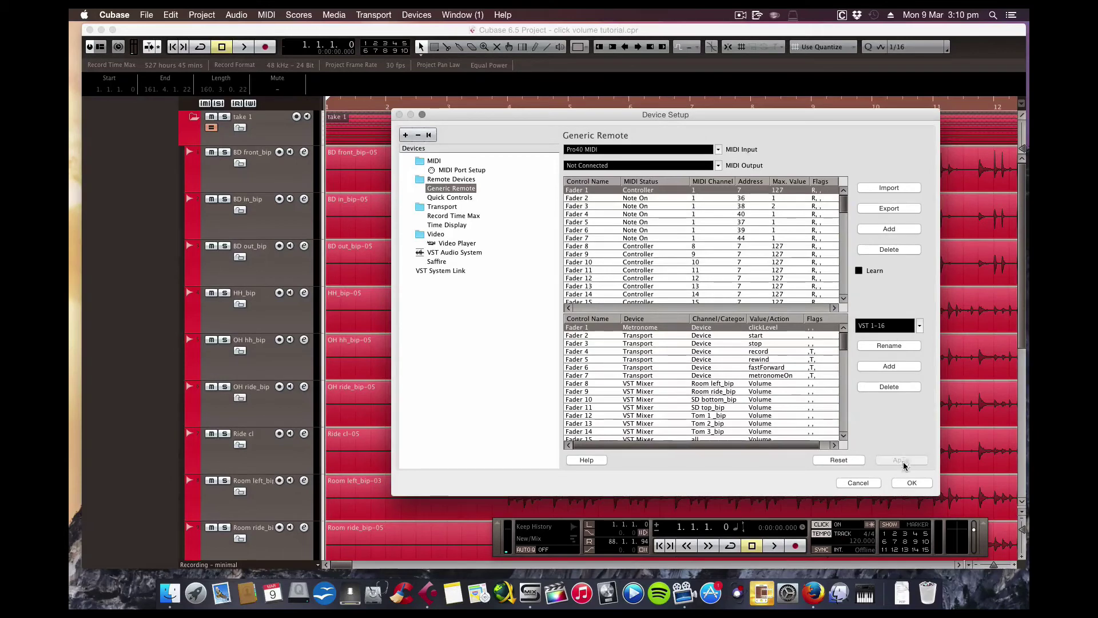
Close Device Setup, then play the drum arrangement from bar 1 to check the click, and stop.
click(911, 483)
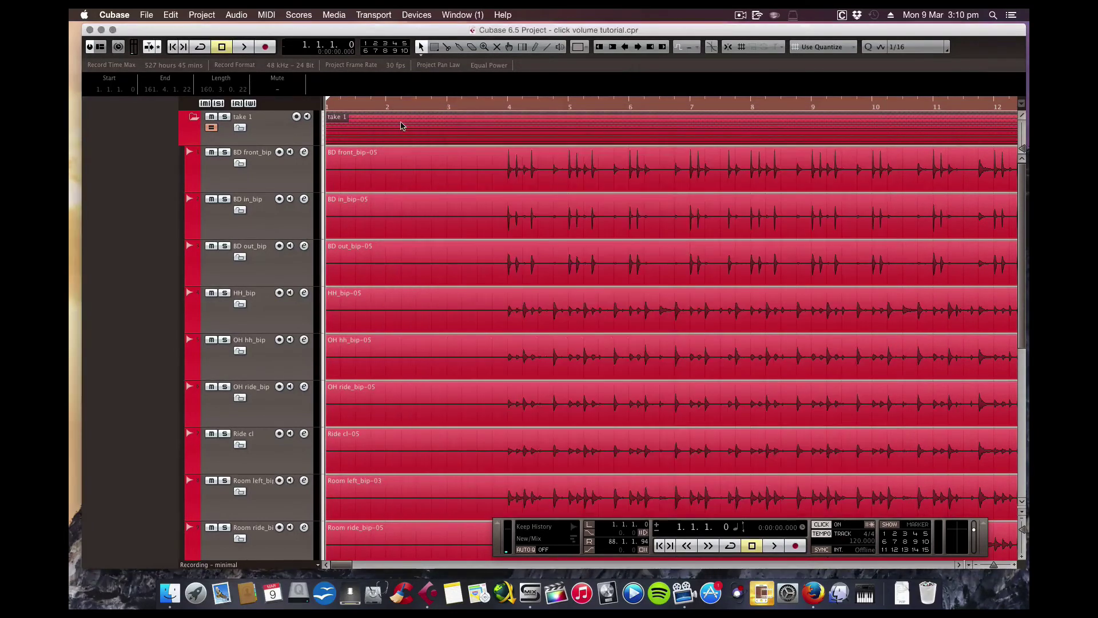
key(space)
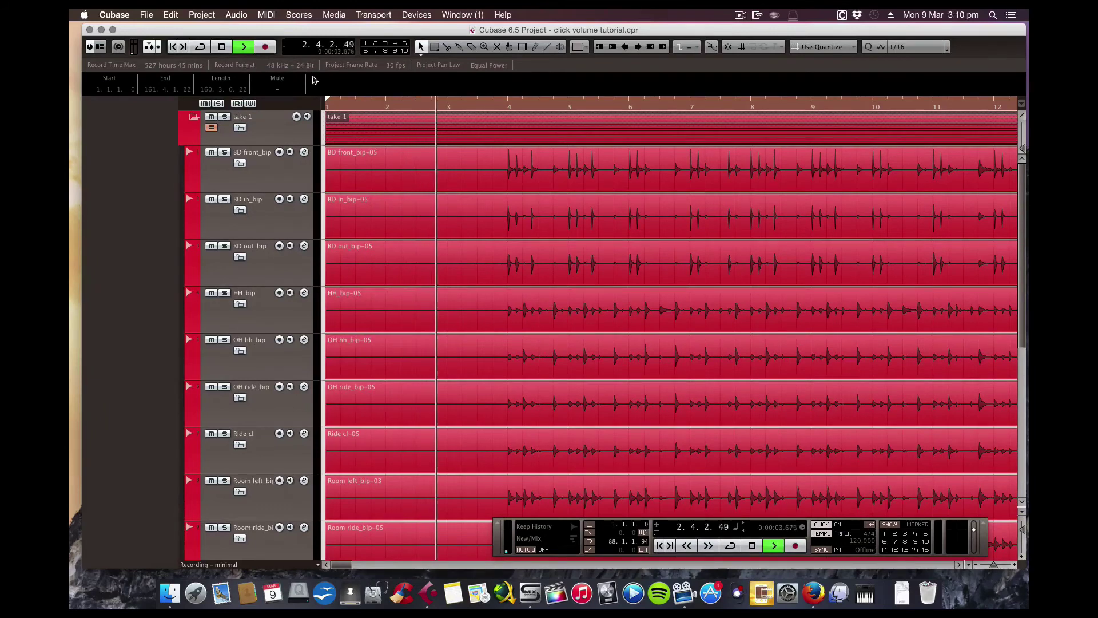
drag(372, 103, 303, 102)
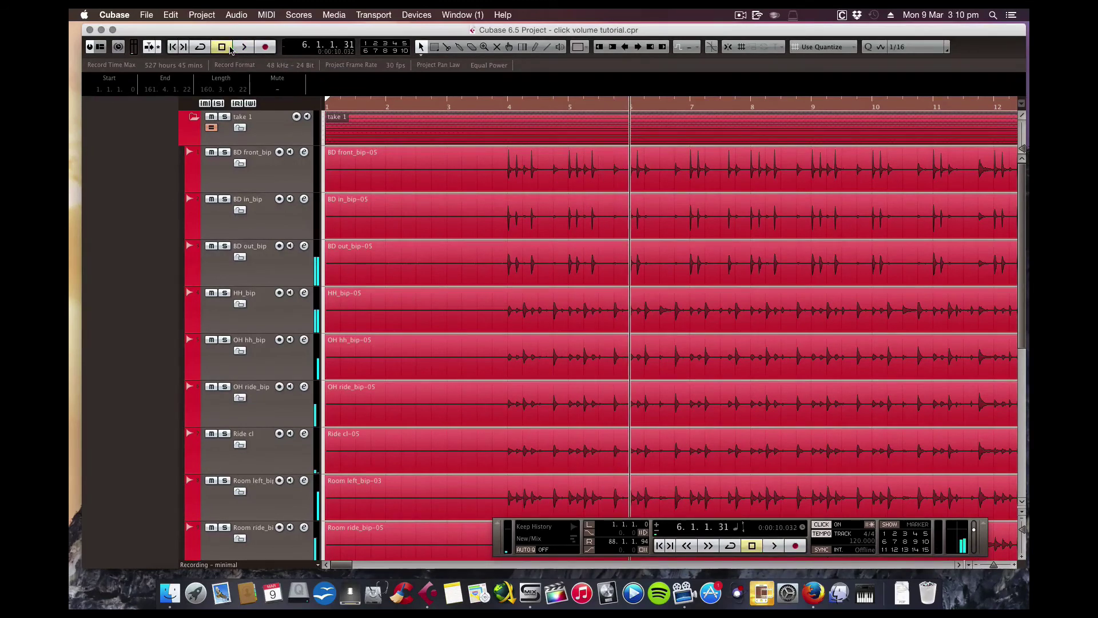
key(space)
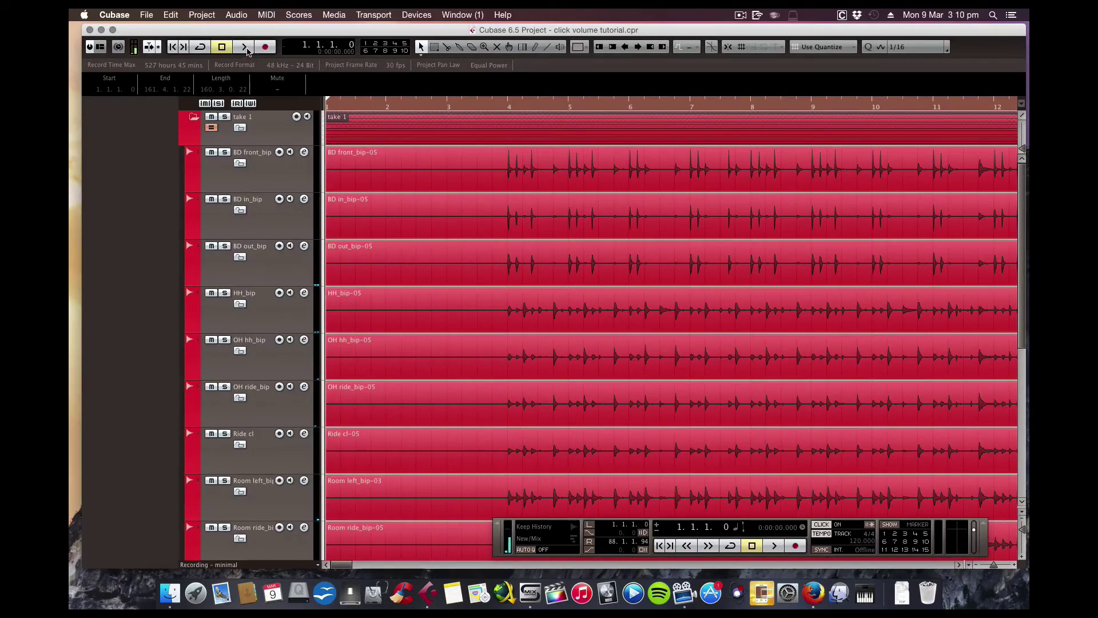
click(245, 47)
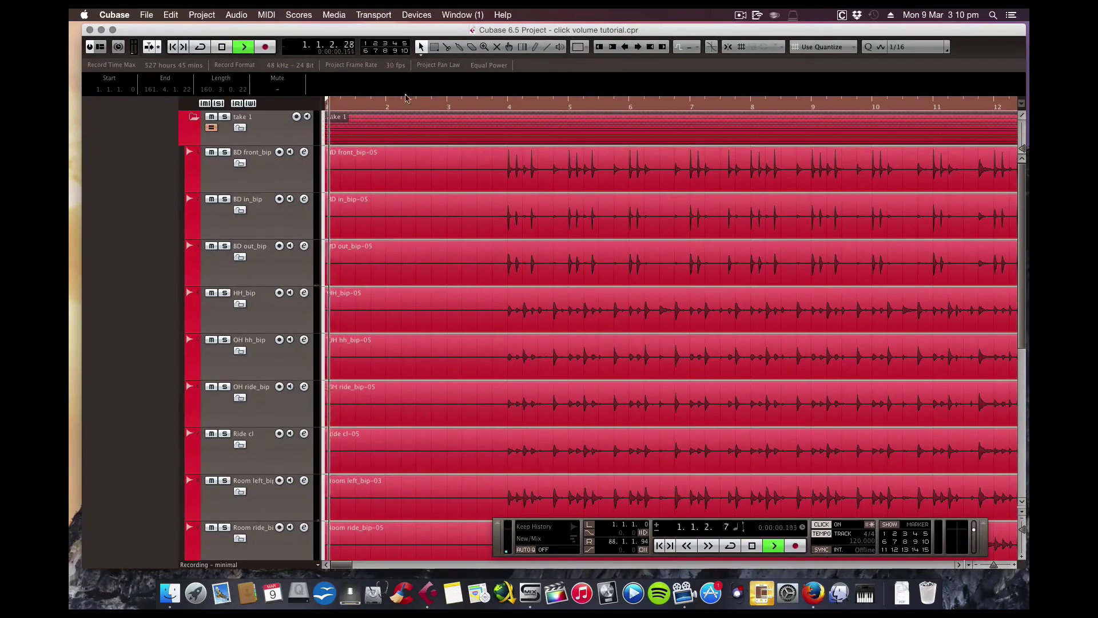
click(222, 47)
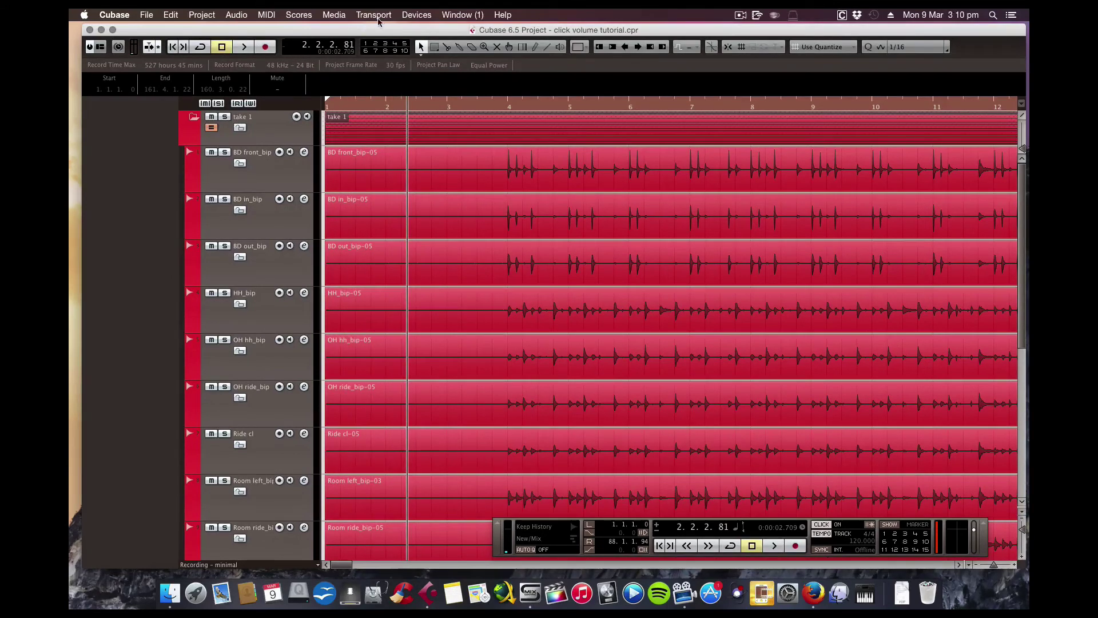
Reopen Device Setup and set Generic Remote Fader 2's action to start.
click(415, 15)
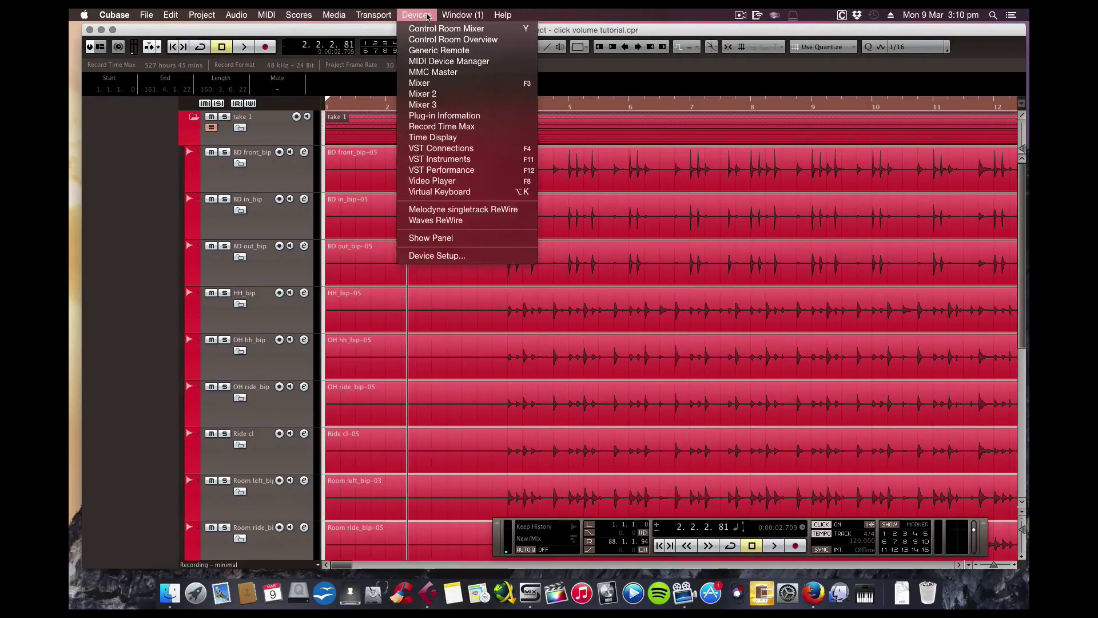
click(507, 255)
drag(676, 116, 640, 99)
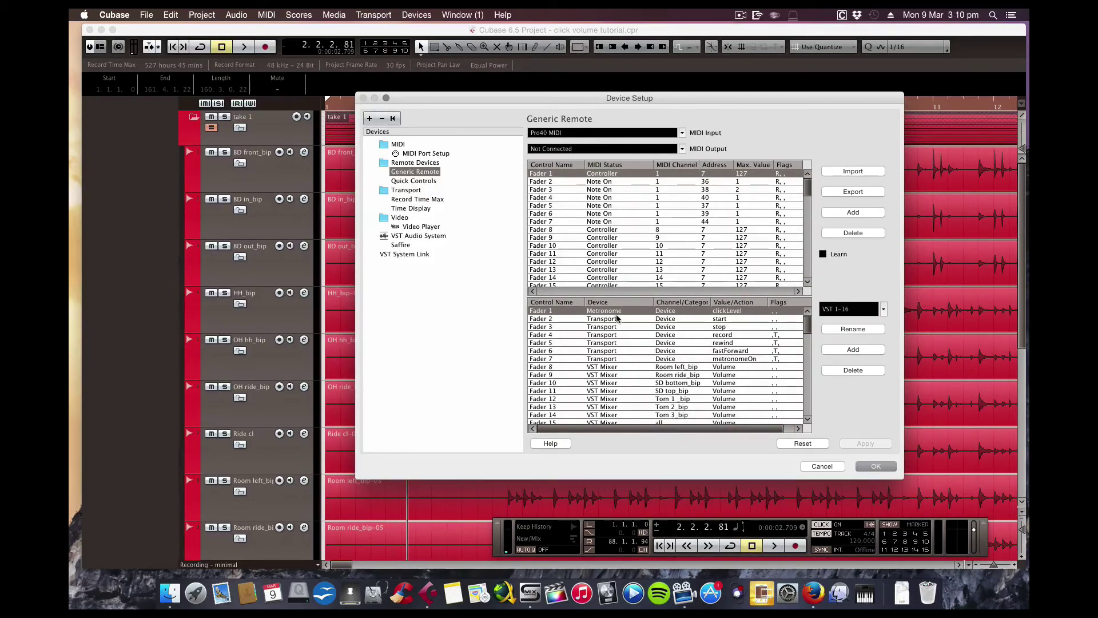
click(728, 320)
click(749, 317)
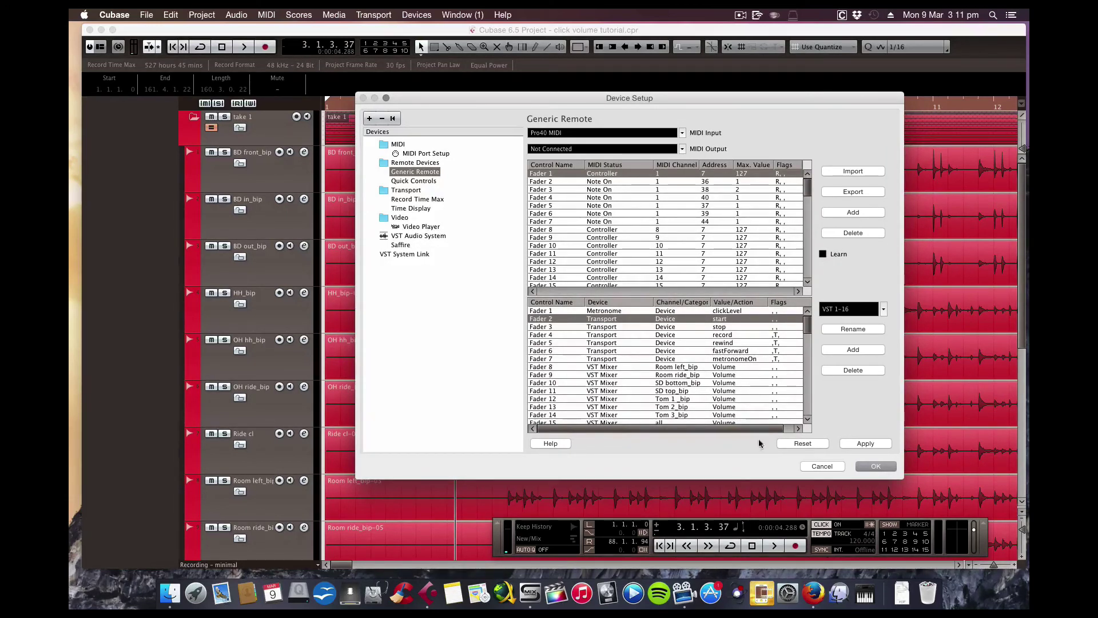
Switch the metronome CLICK off on the Transport panel, then apply and confirm the settings.
click(837, 524)
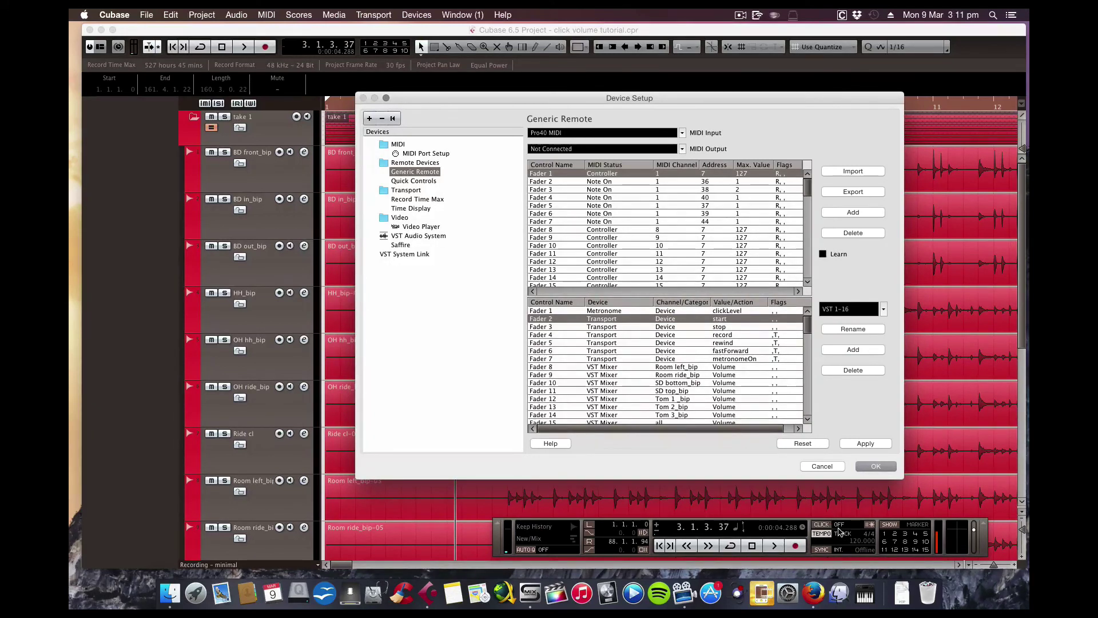
drag(736, 98, 765, 90)
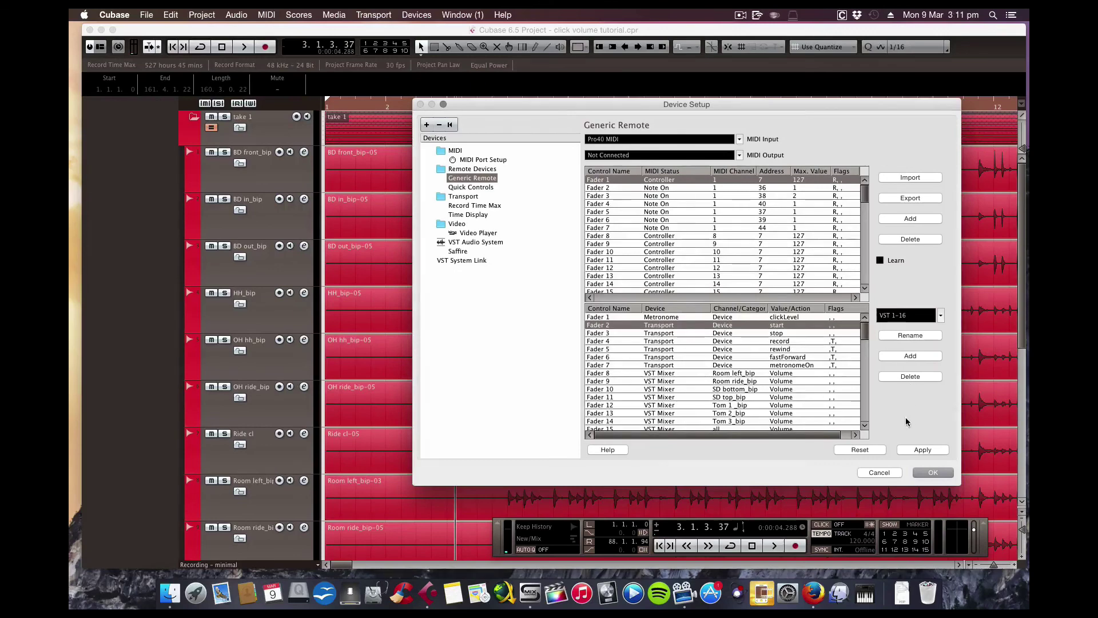
click(933, 451)
click(933, 473)
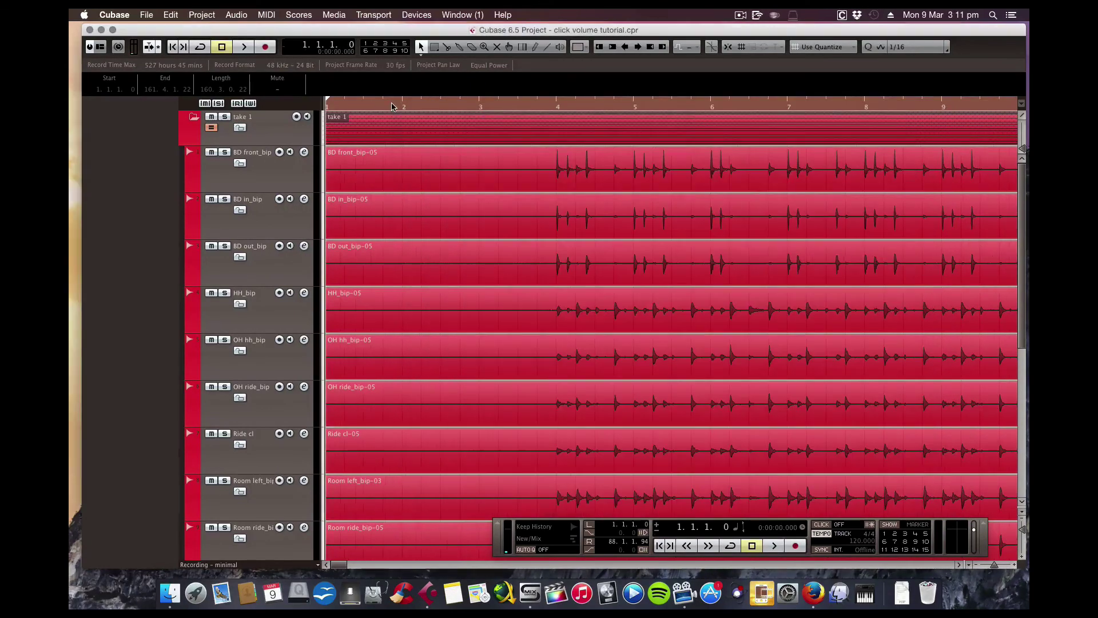